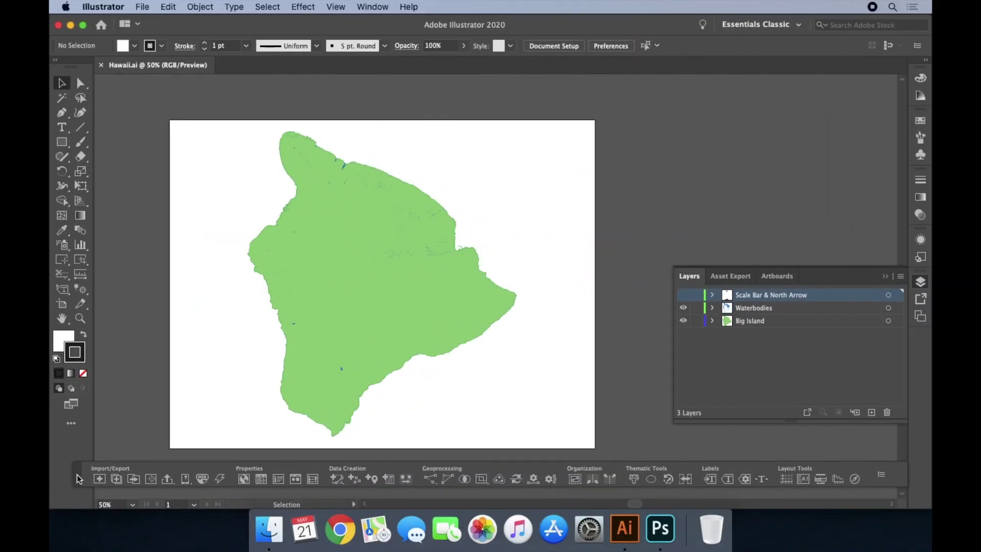
Dock the MAPublisher toolbar at the top and stack the Layers list beneath the MAP Views panel
{"action": "left_click_drag", "start_coordinate": [79, 479], "coordinate": [130, 66]}
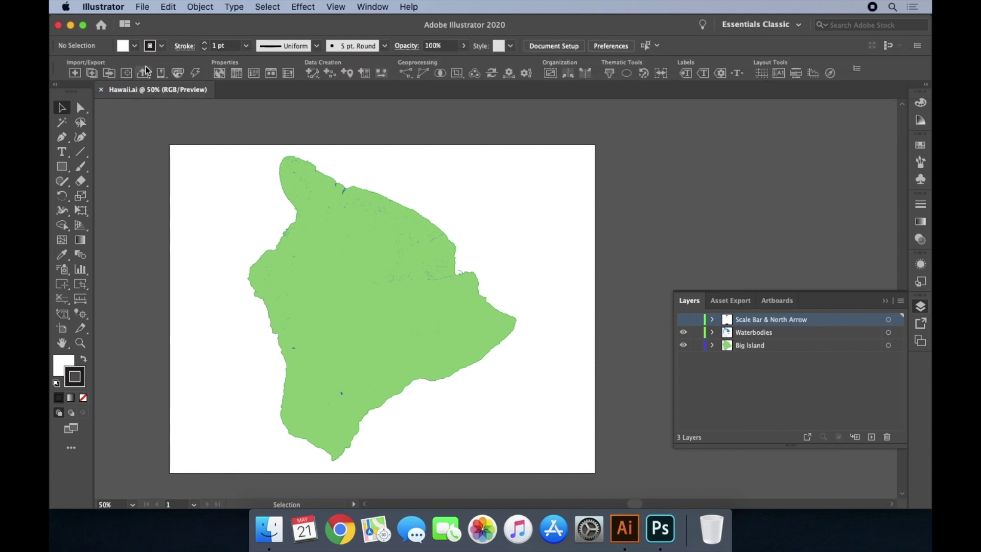
{"action": "left_click", "coordinate": [217, 75]}
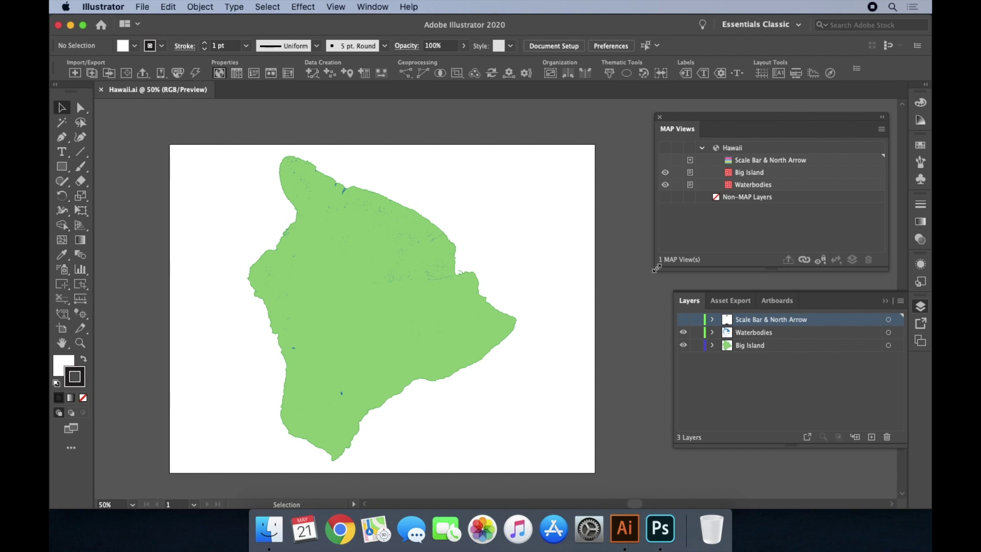
{"action": "mouse_move", "coordinate": [653, 269]}
{"action": "left_mouse_down"}
{"action": "mouse_move", "coordinate": [570, 315]}
{"action": "mouse_move", "coordinate": [610, 286]}
{"action": "mouse_move", "coordinate": [668, 268]}
{"action": "left_mouse_up"}
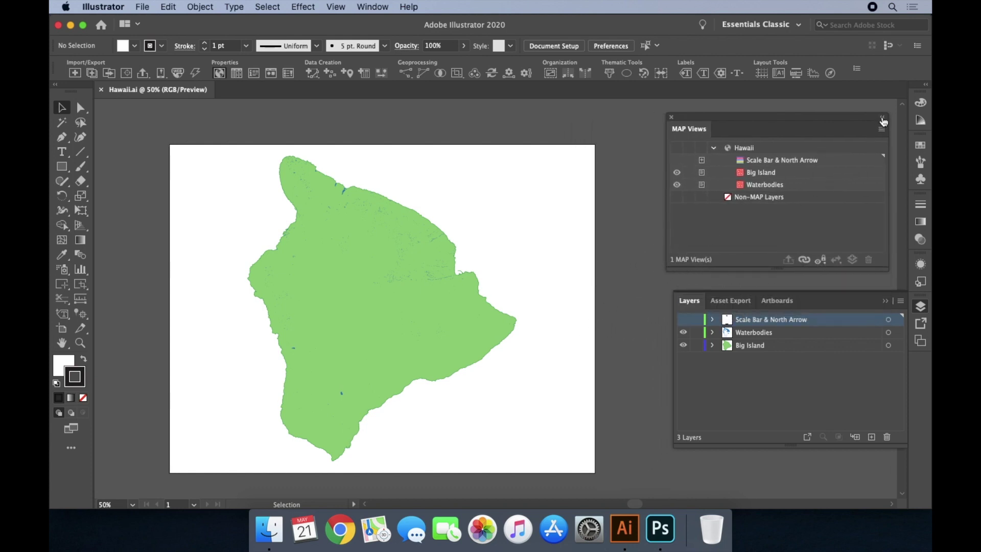
{"action": "left_click", "coordinate": [881, 117]}
{"action": "left_click", "coordinate": [684, 118]}
{"action": "left_click_drag", "start_coordinate": [689, 301], "coordinate": [690, 267]}
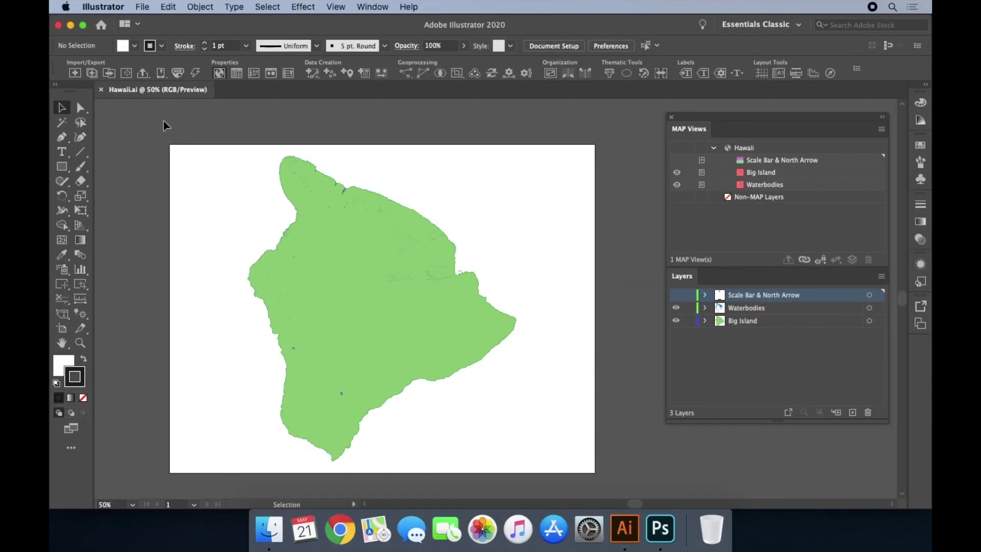
Import Rivers.shp into the existing Hawaii MAP View and deselect the river paths
{"action": "left_click", "coordinate": [75, 73]}
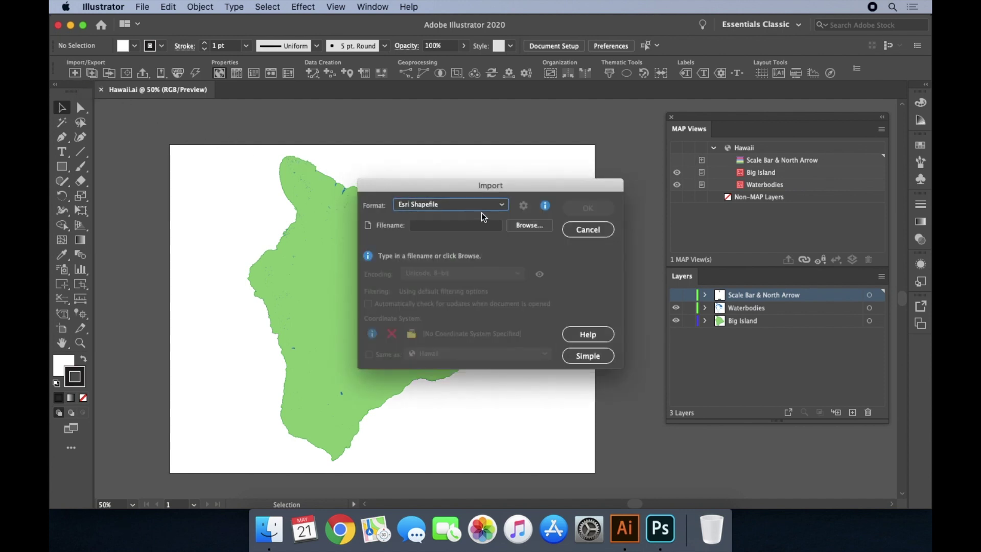
{"action": "left_click", "coordinate": [526, 225]}
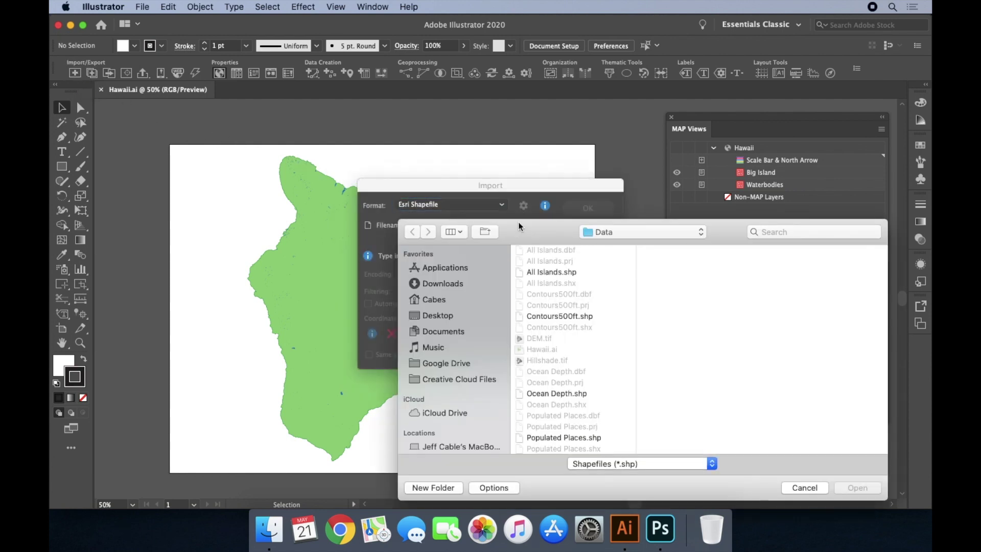
{"action": "scroll", "coordinate": [609, 334], "scroll_direction": "down", "scroll_amount": 3}
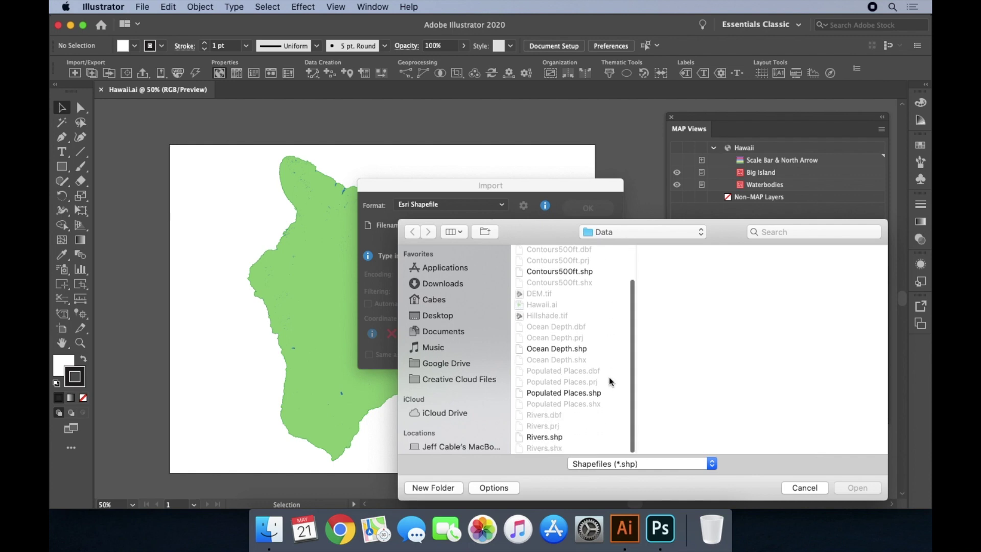
{"action": "left_click", "coordinate": [560, 437]}
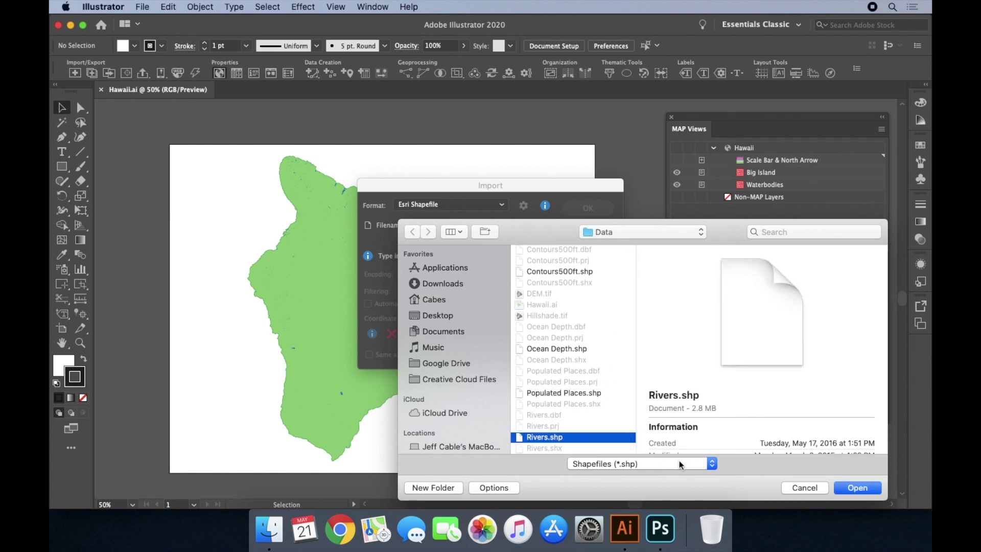
{"action": "left_click", "coordinate": [845, 485]}
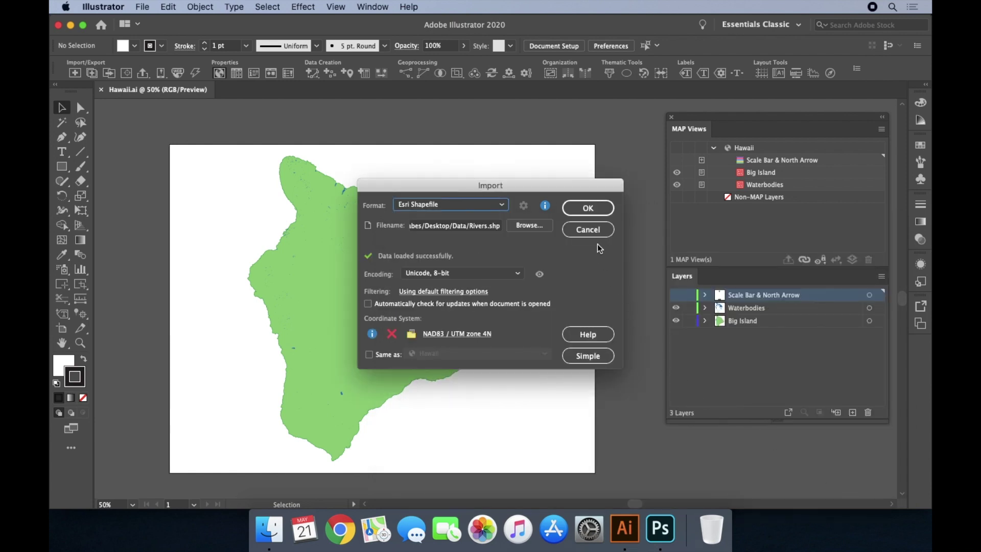
{"action": "left_click", "coordinate": [587, 210]}
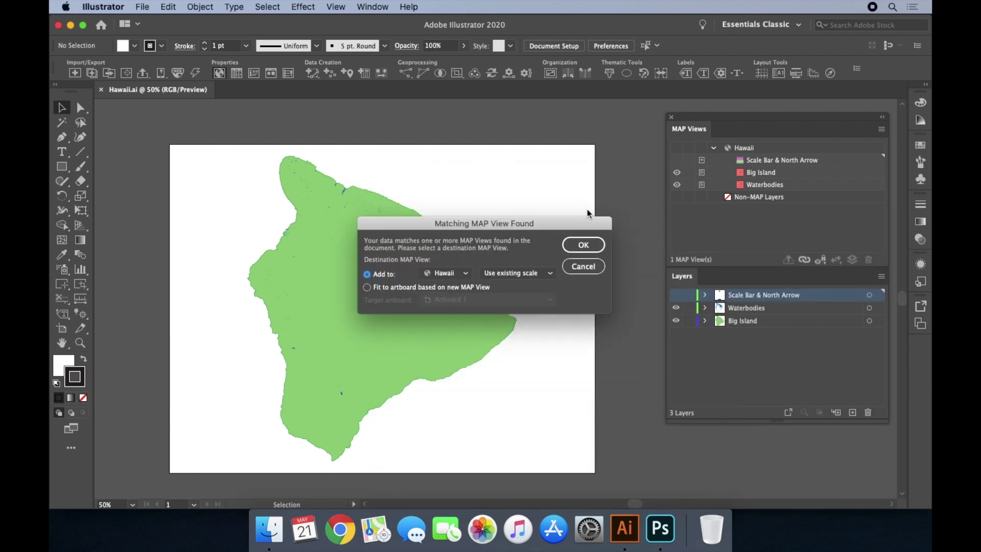
{"action": "left_click", "coordinate": [583, 245]}
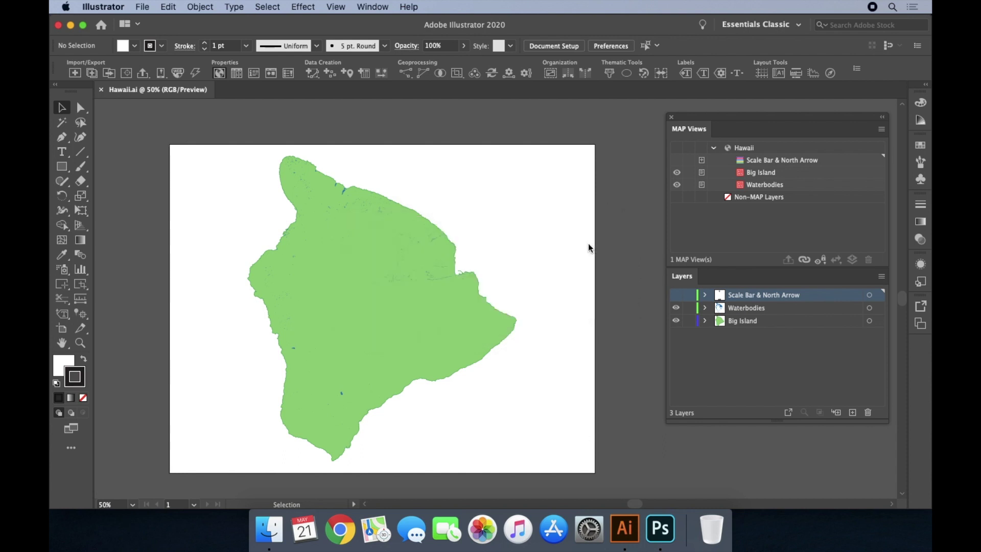
{"action": "left_click", "coordinate": [588, 248]}
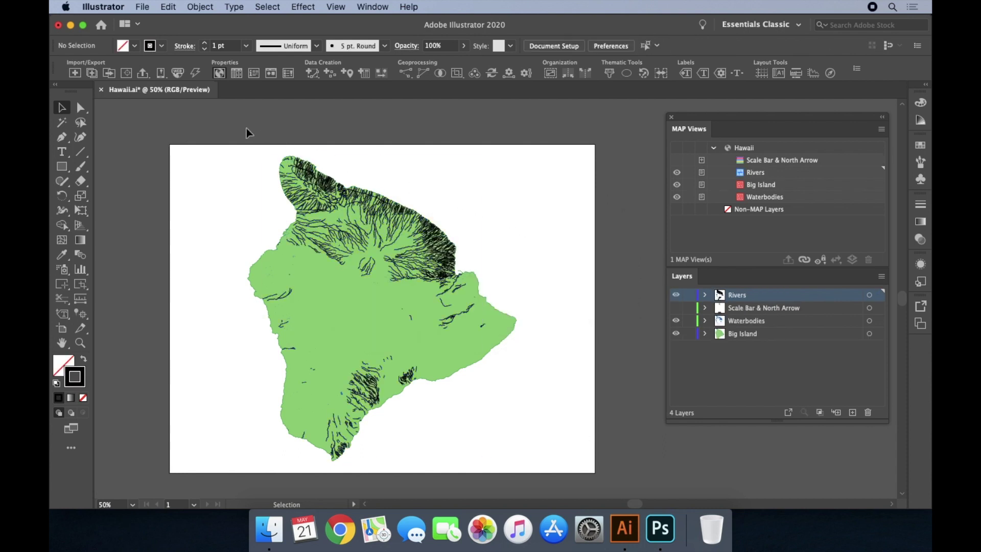
Import Populated Places.shp into the Hawaii MAP View and deselect the town points
{"action": "left_click", "coordinate": [74, 73]}
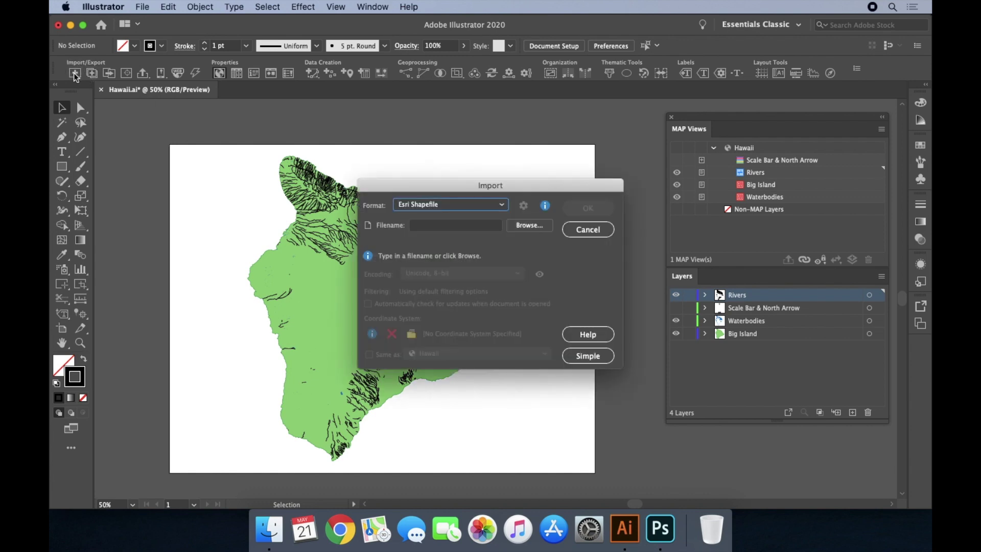
{"action": "left_click", "coordinate": [523, 225]}
{"action": "scroll", "coordinate": [575, 334], "scroll_direction": "up", "scroll_amount": 1}
{"action": "scroll", "coordinate": [575, 335], "scroll_direction": "down", "scroll_amount": 2}
{"action": "left_click", "coordinate": [584, 402]}
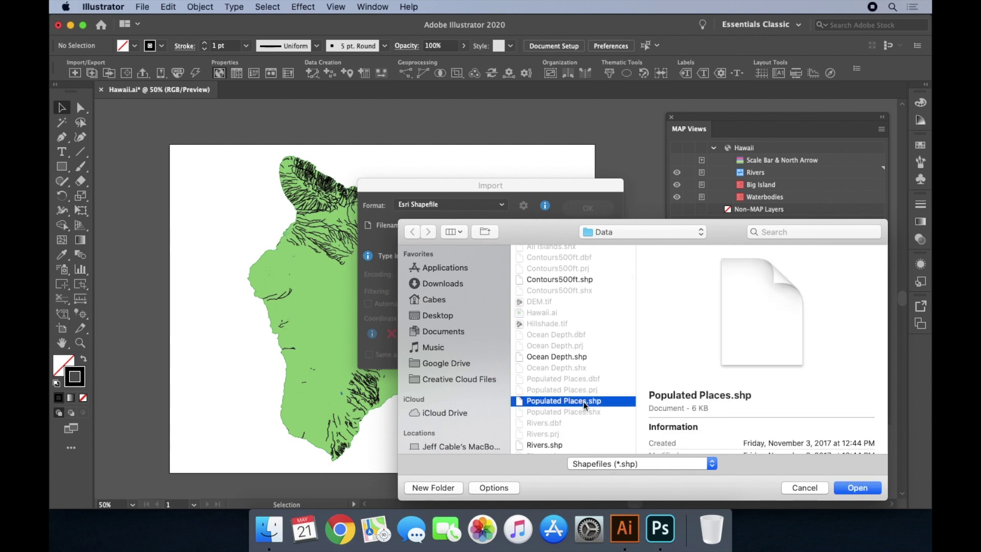
{"action": "left_click", "coordinate": [848, 490]}
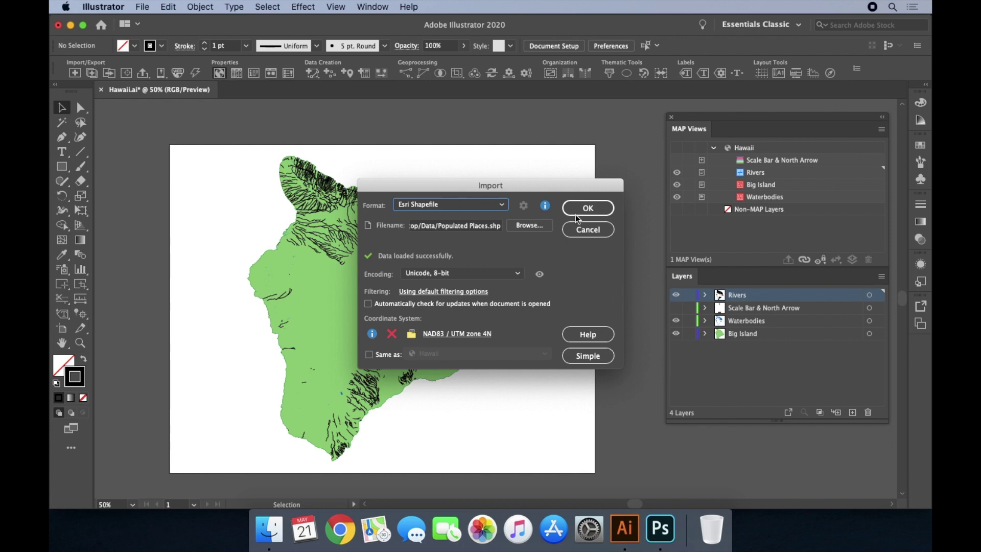
{"action": "left_click", "coordinate": [576, 214]}
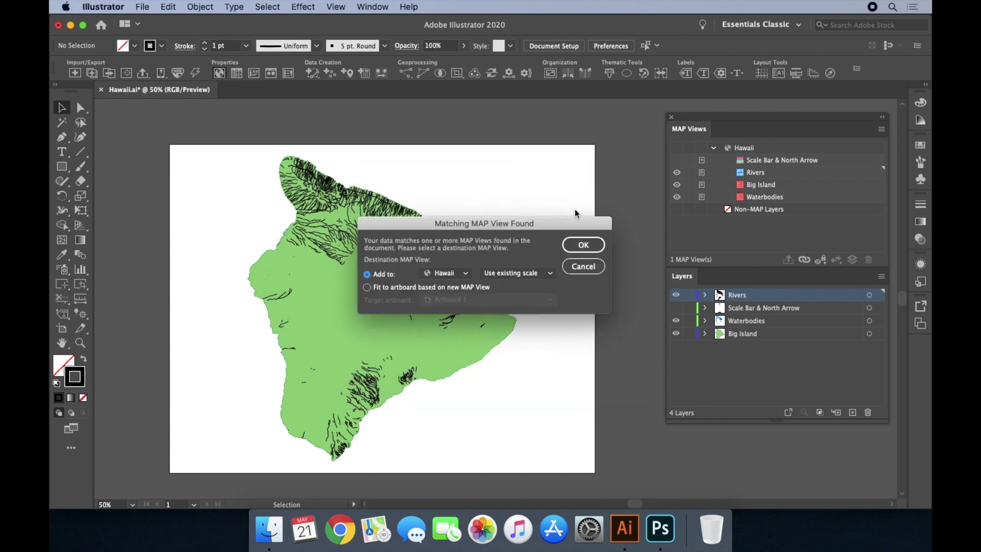
{"action": "left_click", "coordinate": [580, 246]}
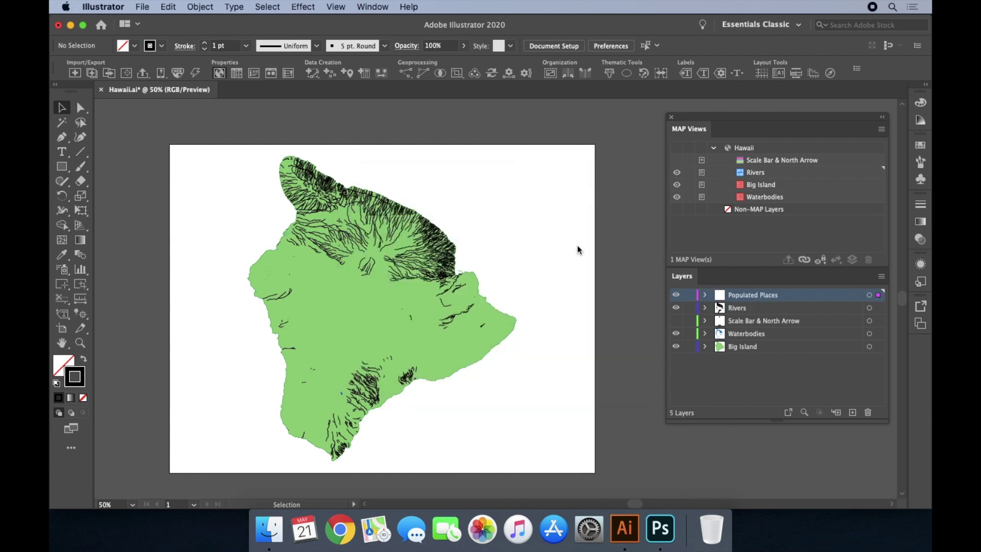
{"action": "left_click", "coordinate": [577, 250]}
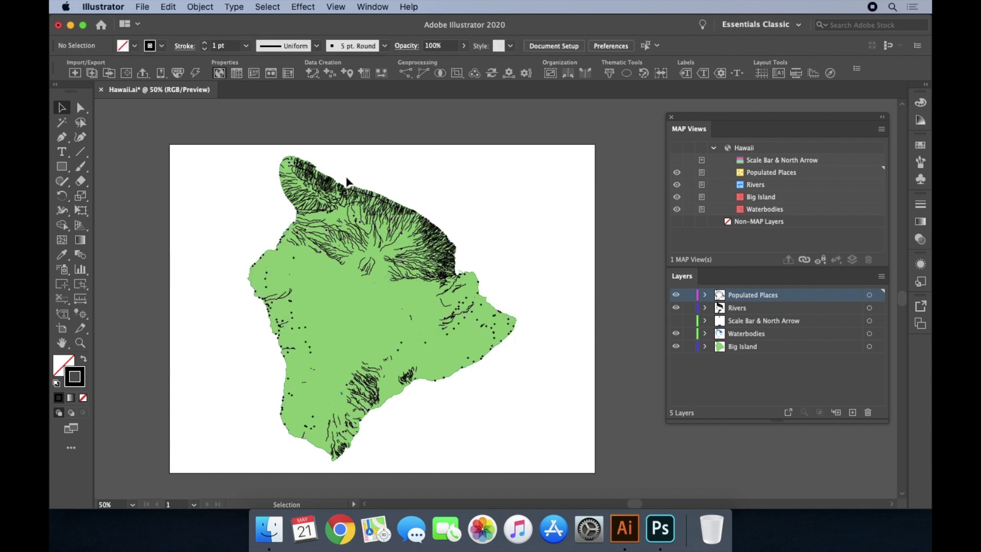
{"action": "left_click", "coordinate": [74, 74]}
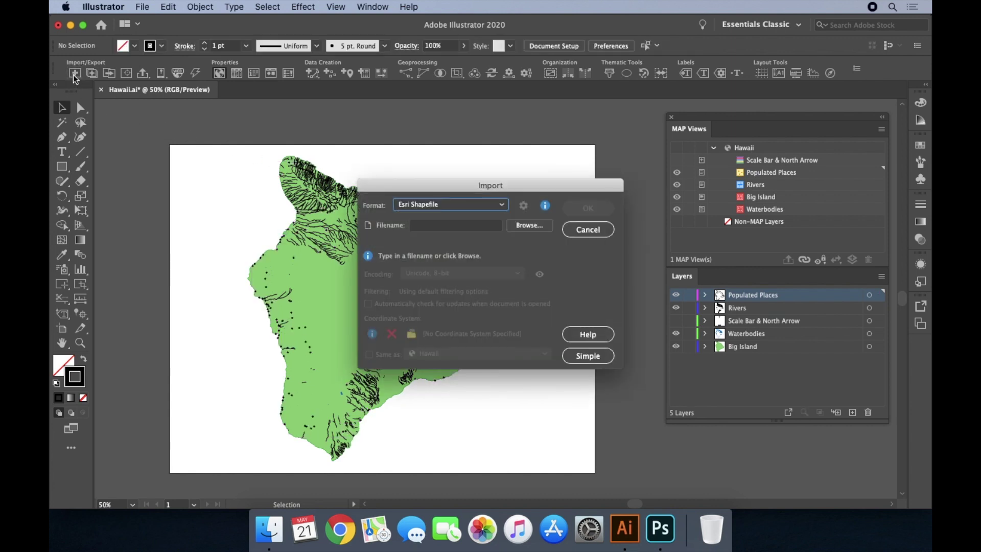
Import Contours500ft.shp as its own layer of 500 ft contour lines, then deselect it
{"action": "left_click", "coordinate": [524, 227]}
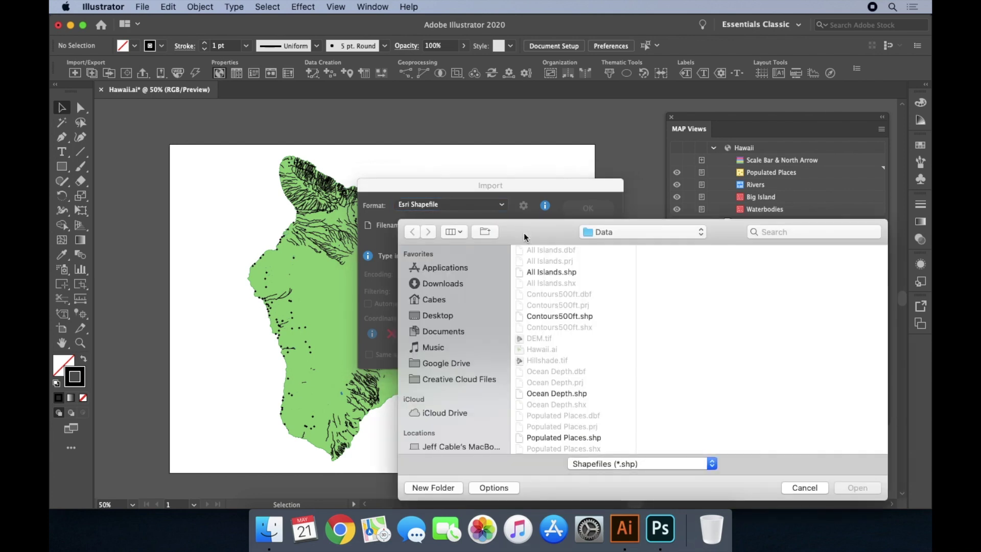
{"action": "left_click", "coordinate": [567, 317]}
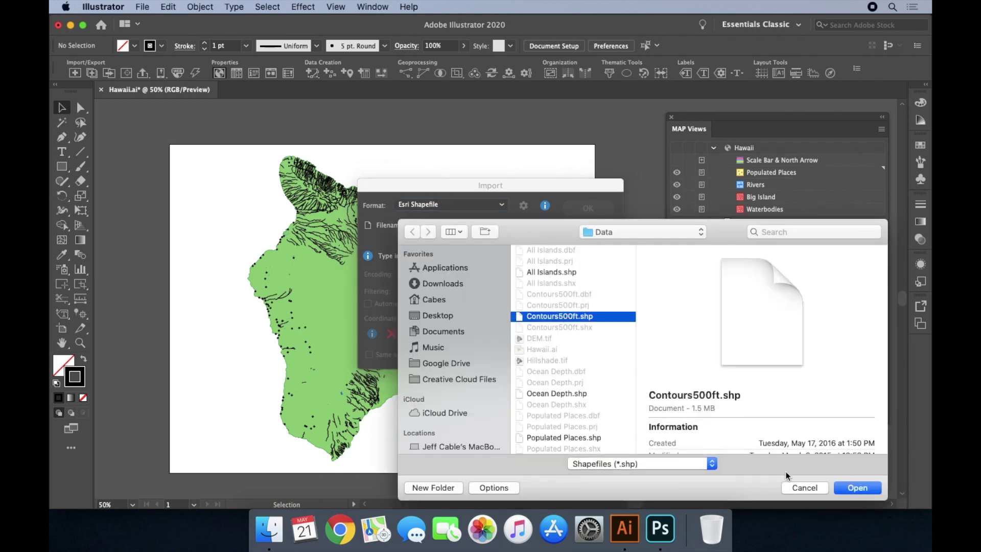
{"action": "left_click", "coordinate": [850, 489]}
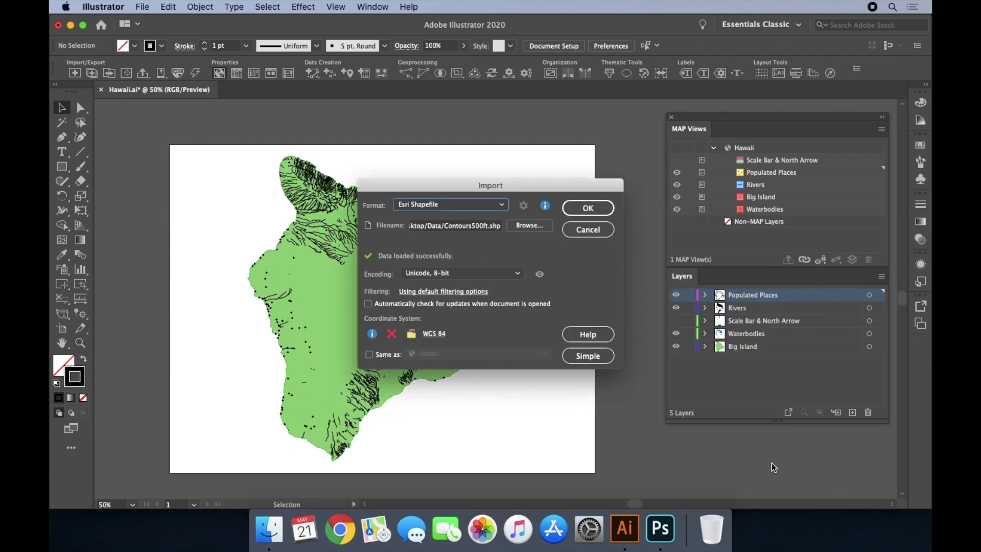
{"action": "left_click", "coordinate": [586, 211]}
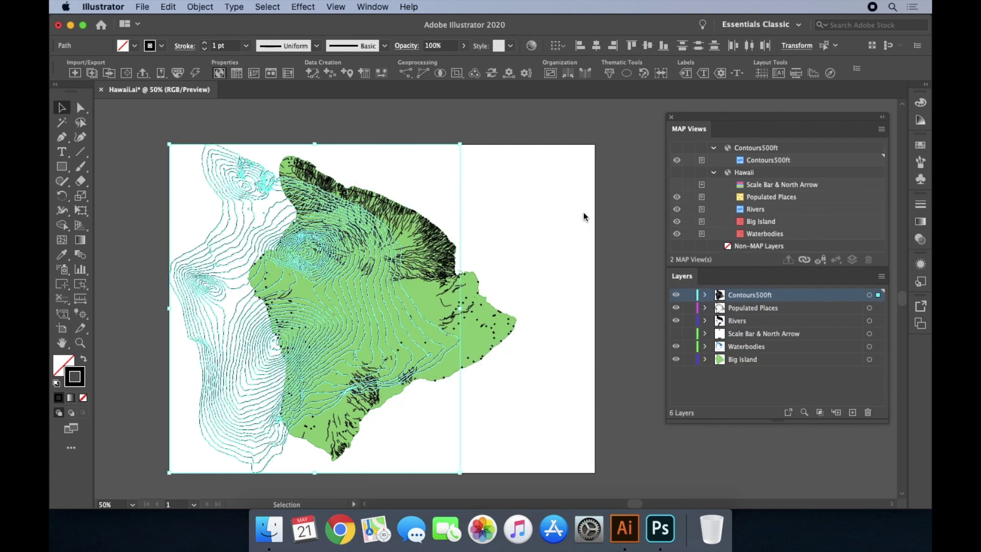
{"action": "left_click", "coordinate": [585, 217]}
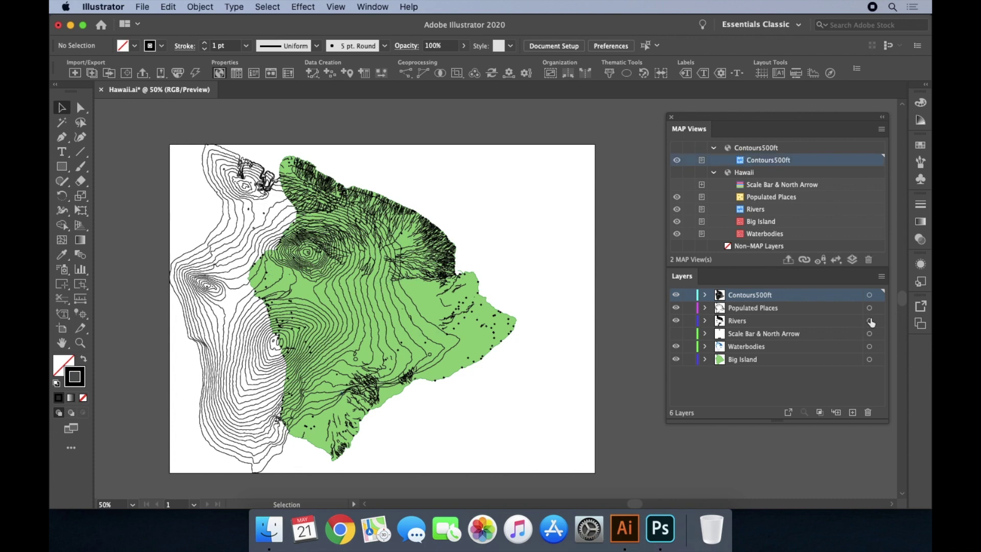
{"action": "left_click", "coordinate": [869, 320]}
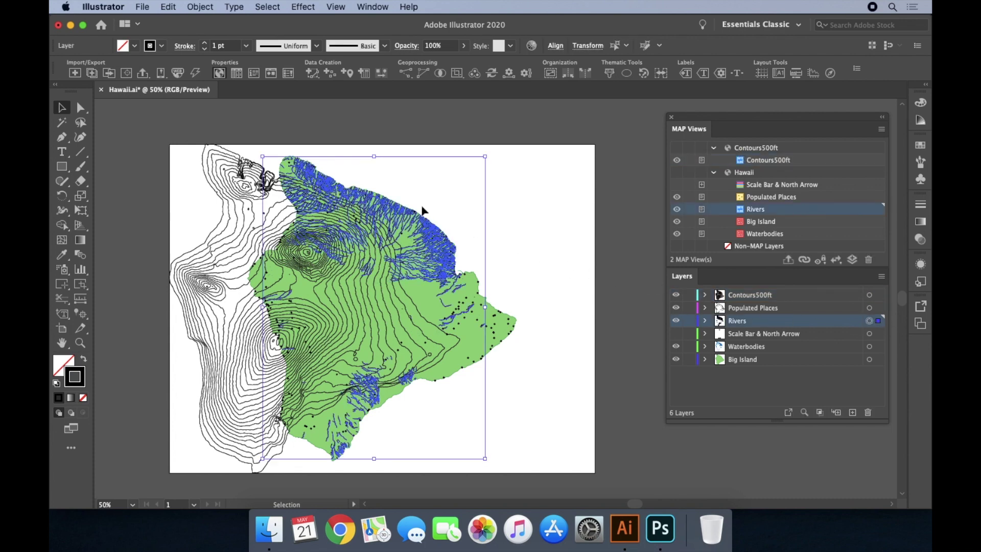
Give the rivers a dark blue stroke at 0.25 pt weight
{"action": "left_click", "coordinate": [162, 46]}
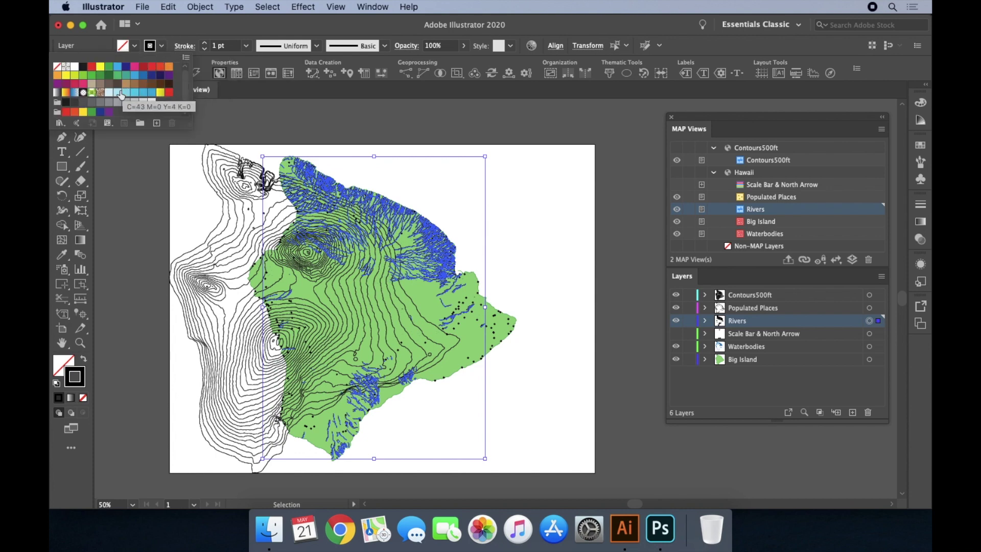
{"action": "left_click", "coordinate": [102, 113]}
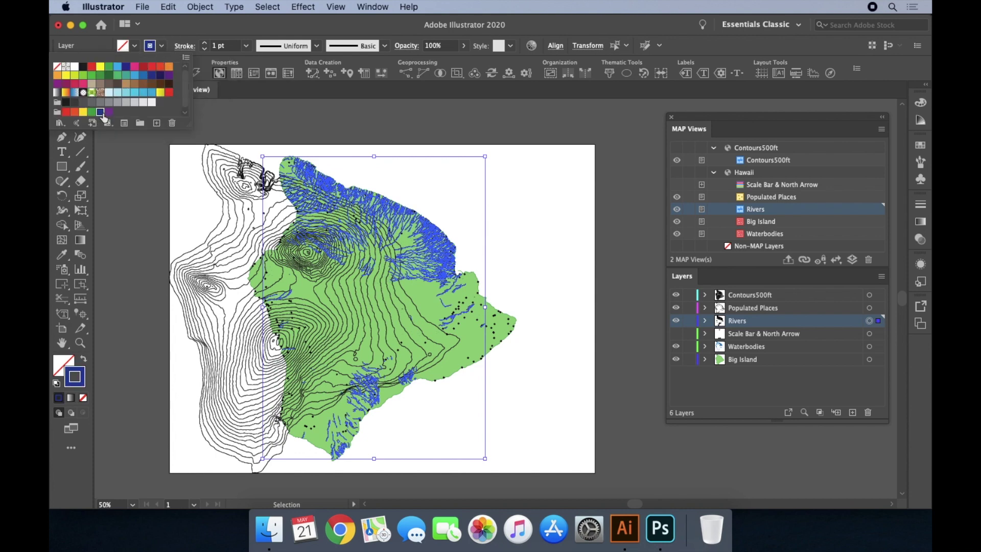
{"action": "left_click", "coordinate": [248, 50]}
{"action": "left_click", "coordinate": [249, 49]}
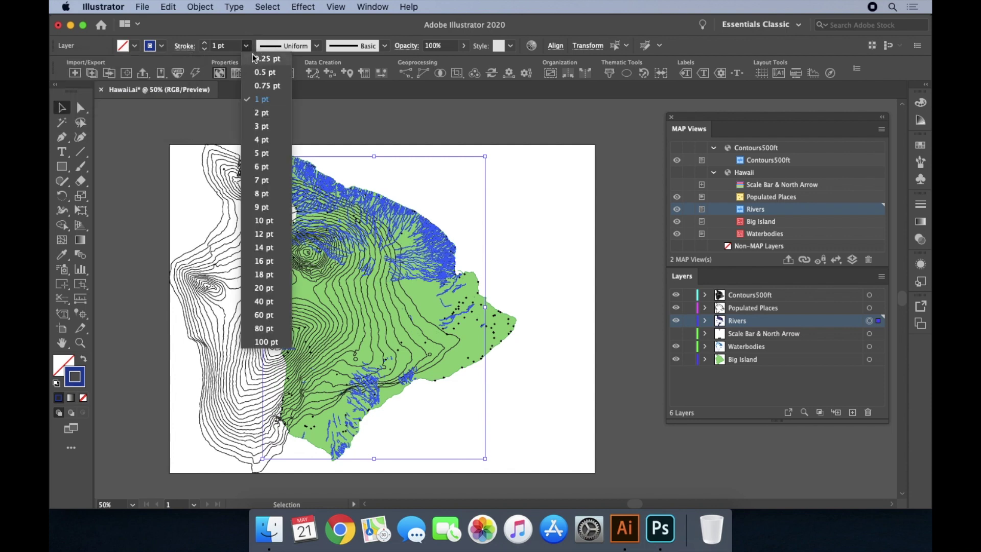
{"action": "left_click", "coordinate": [255, 60]}
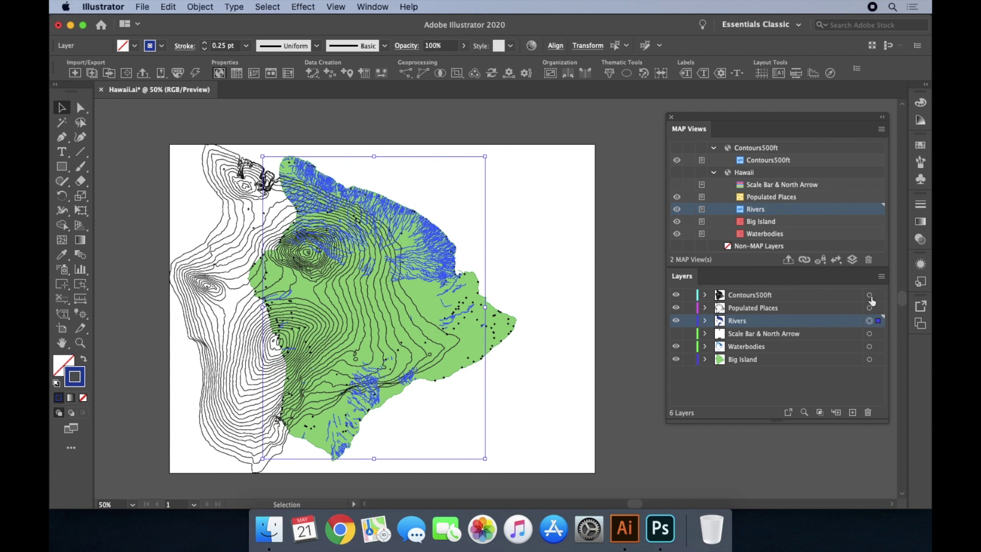
Restyle the Contours500ft lines with a brown 0.25 pt stroke
{"action": "left_click", "coordinate": [869, 296]}
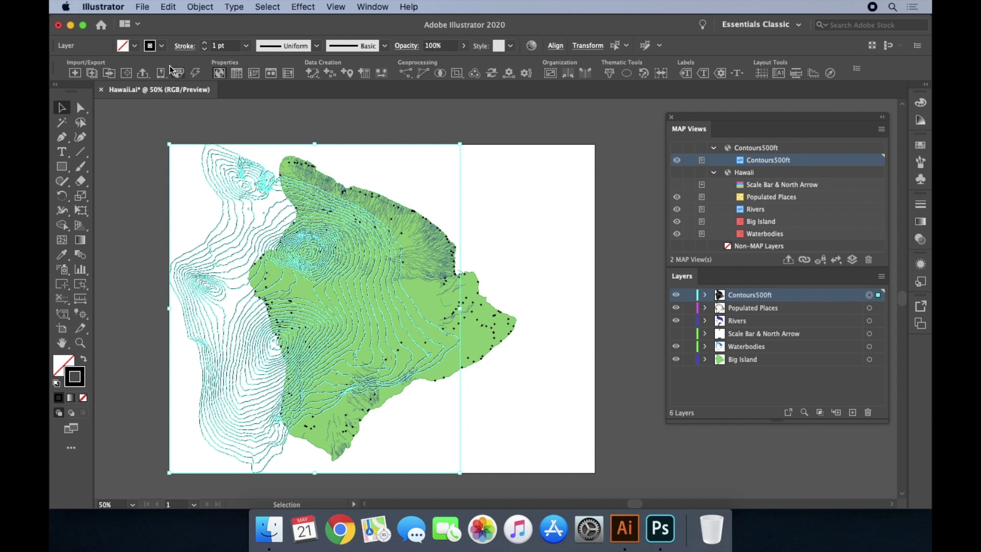
{"action": "left_click", "coordinate": [162, 46]}
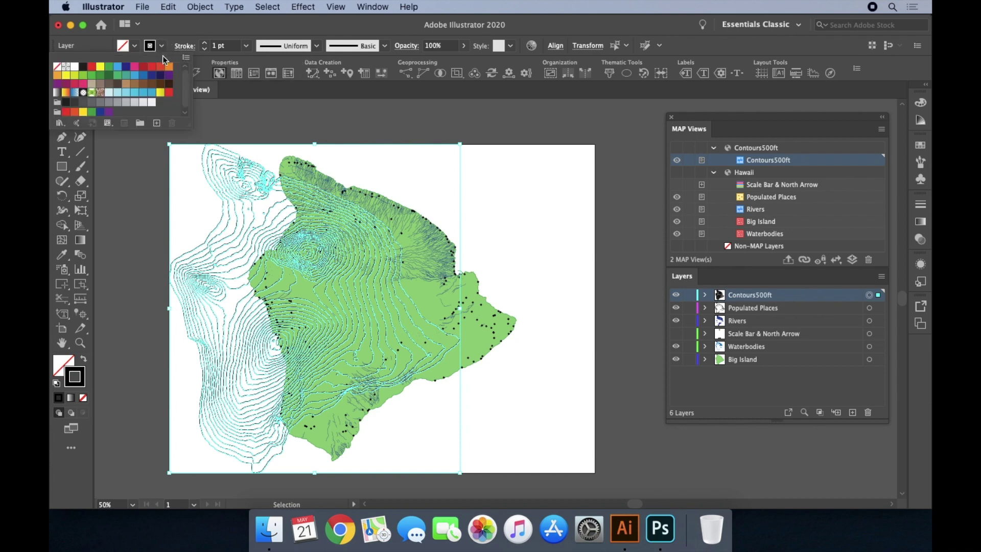
{"action": "left_click", "coordinate": [152, 84]}
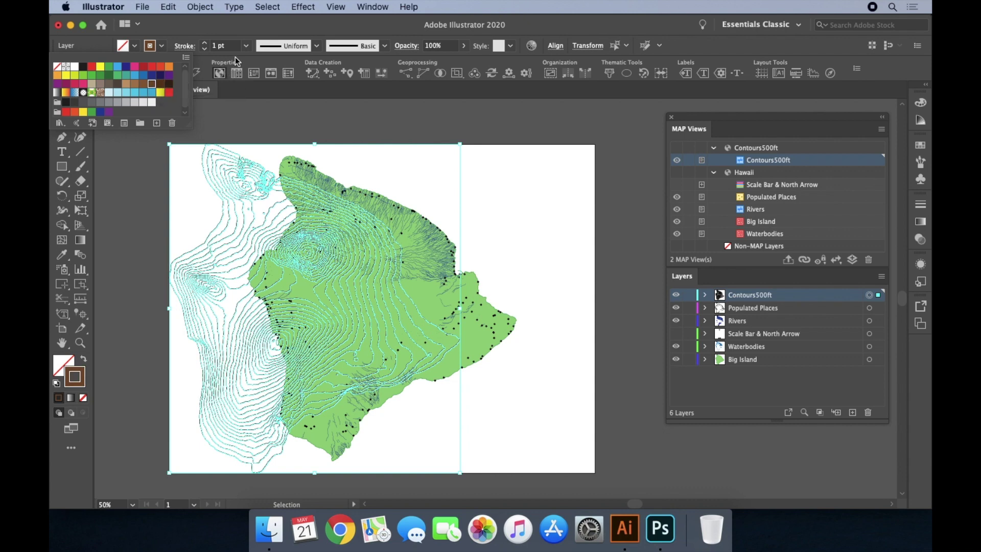
{"action": "left_click", "coordinate": [245, 46]}
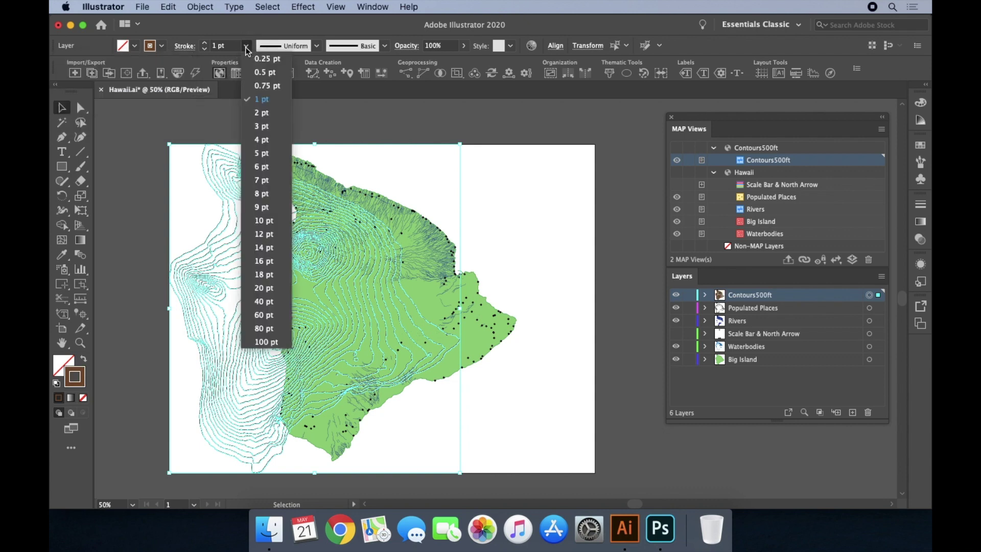
{"action": "left_click", "coordinate": [251, 60]}
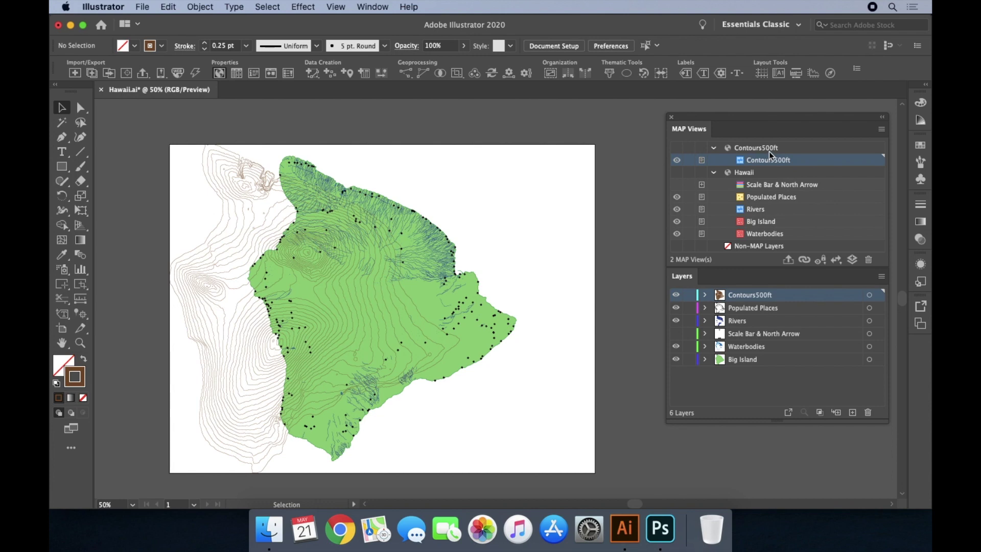
Drag the Contours500ft layer into the Hawaii map view so contours align with the island
{"action": "mouse_move", "coordinate": [769, 152]}
{"action": "mouse_move", "coordinate": [779, 170]}
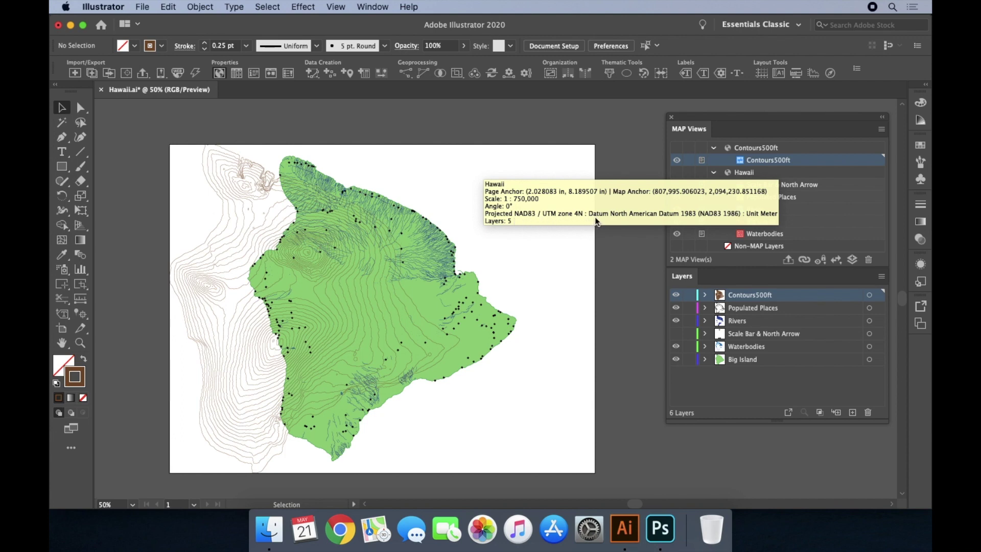
{"action": "left_click", "coordinate": [766, 148]}
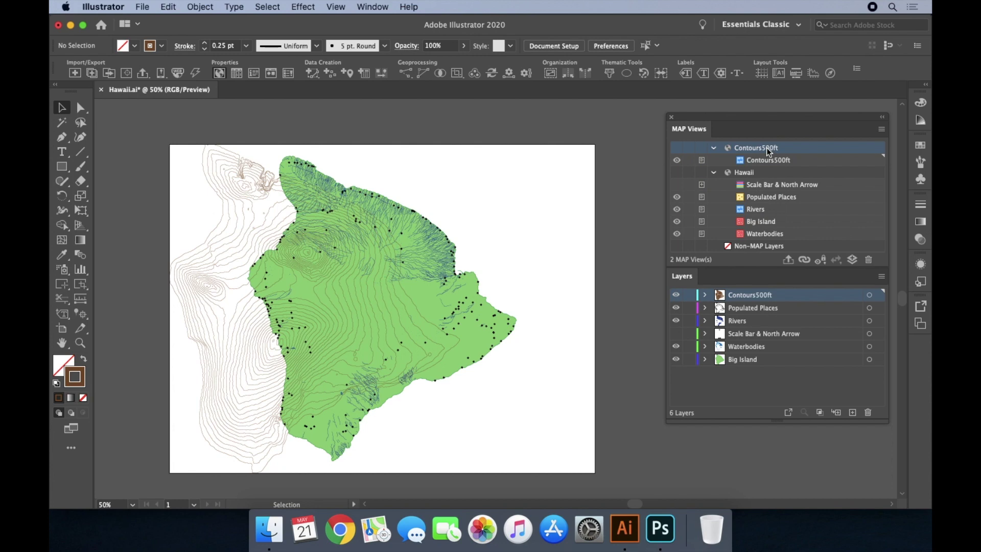
{"action": "left_click", "coordinate": [769, 170]}
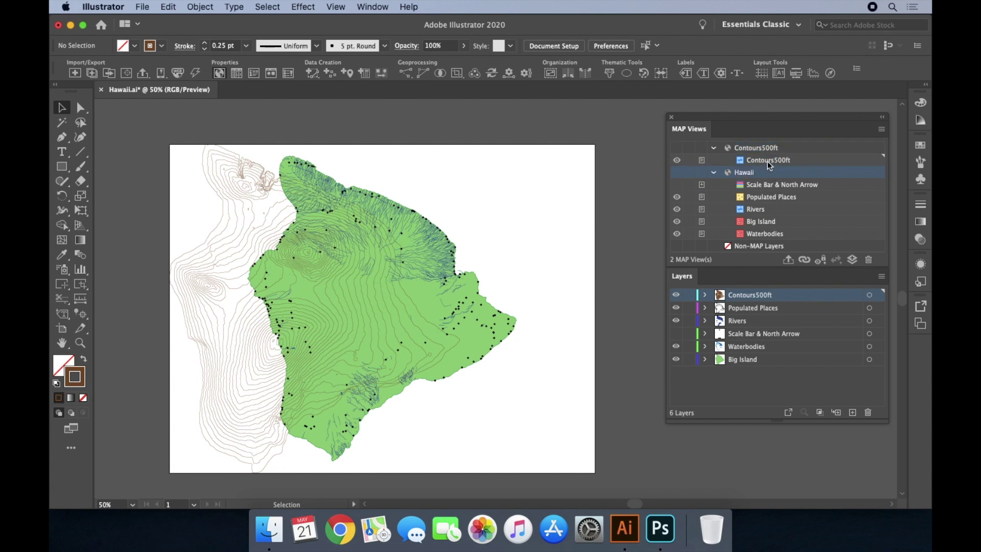
{"action": "left_click_drag", "start_coordinate": [767, 161], "coordinate": [774, 194]}
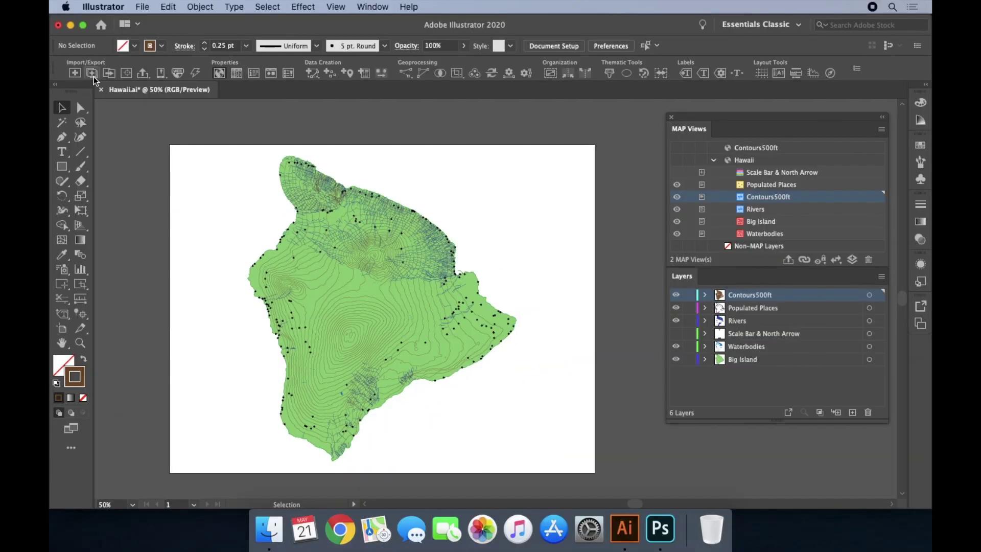
Start a Multiple Data Import and add All Islands.shp as the first source
{"action": "left_click", "coordinate": [93, 75]}
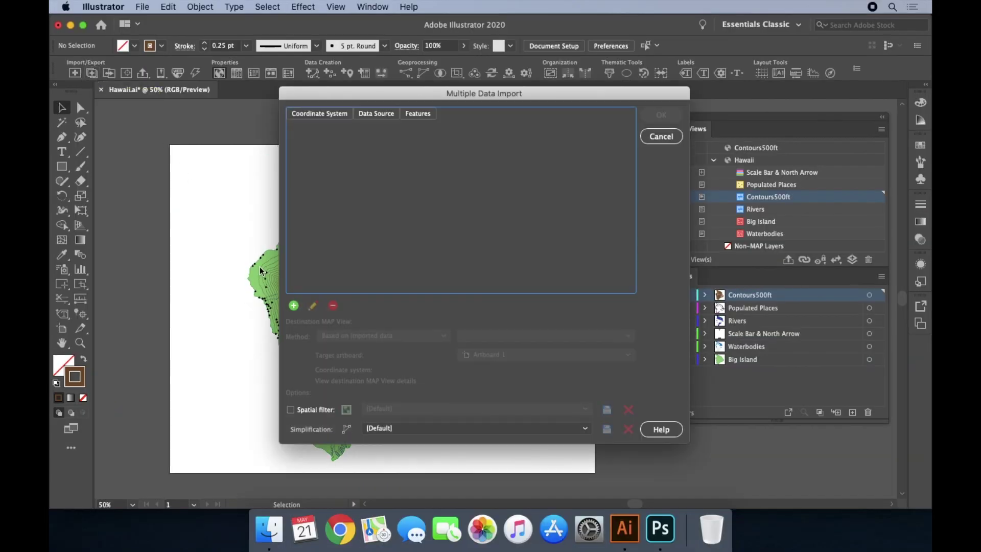
{"action": "left_click", "coordinate": [294, 306]}
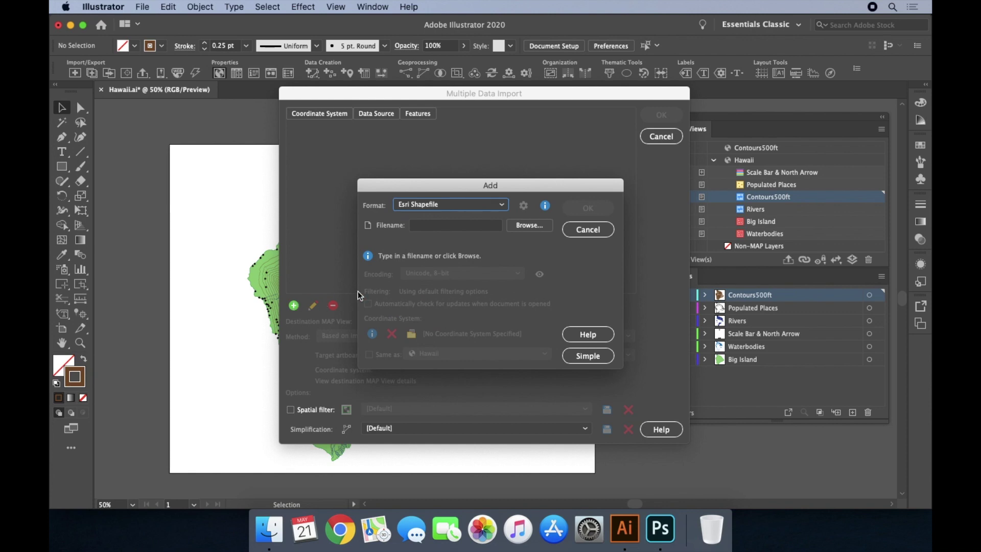
{"action": "left_click", "coordinate": [515, 225]}
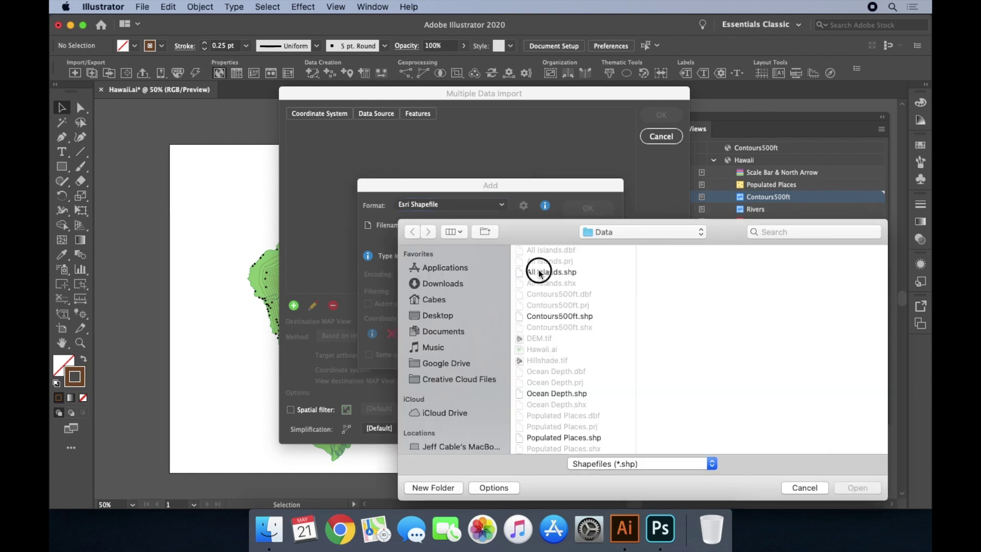
{"action": "left_click", "coordinate": [539, 272]}
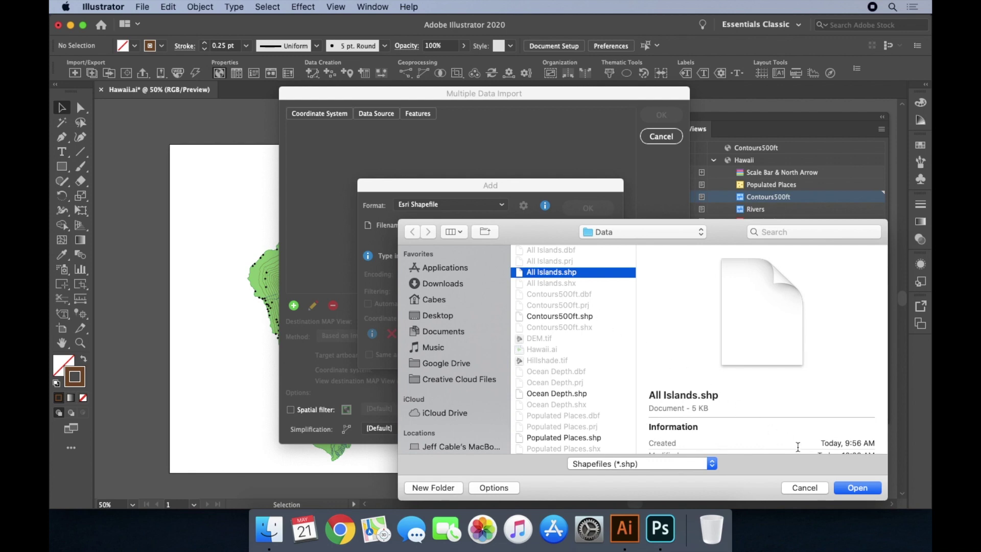
{"action": "left_click", "coordinate": [857, 488]}
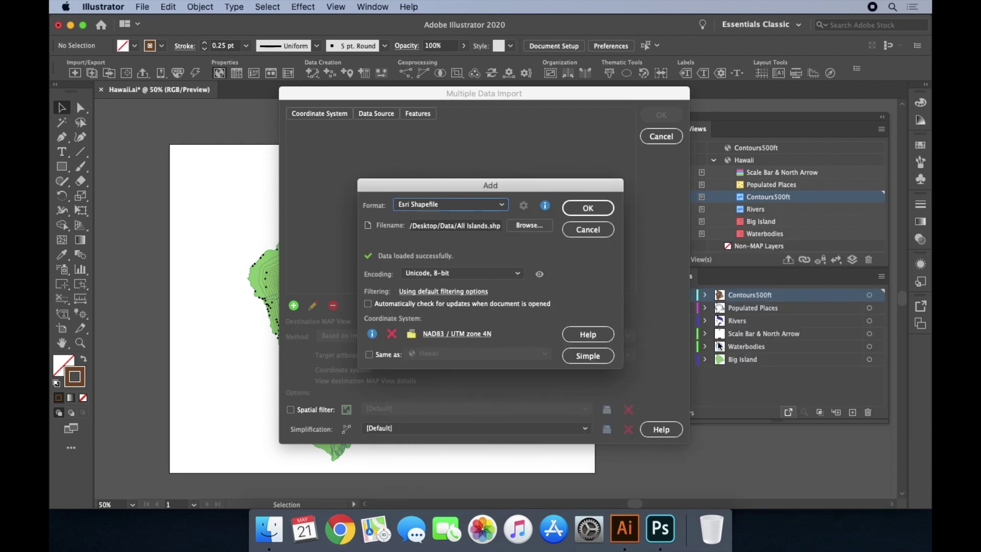
{"action": "left_click", "coordinate": [596, 209]}
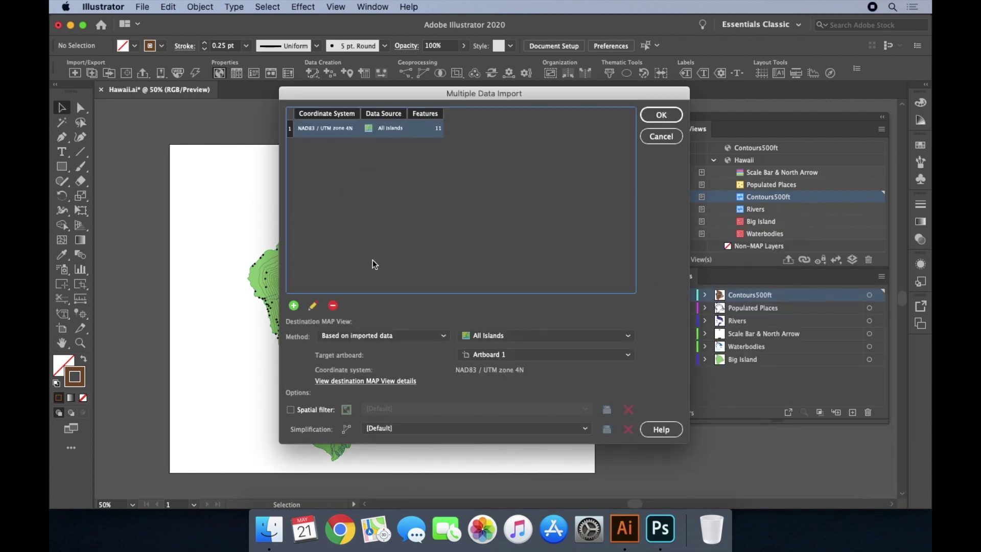
Add Ocean Depth.shp as a second import source
{"action": "left_click", "coordinate": [294, 306]}
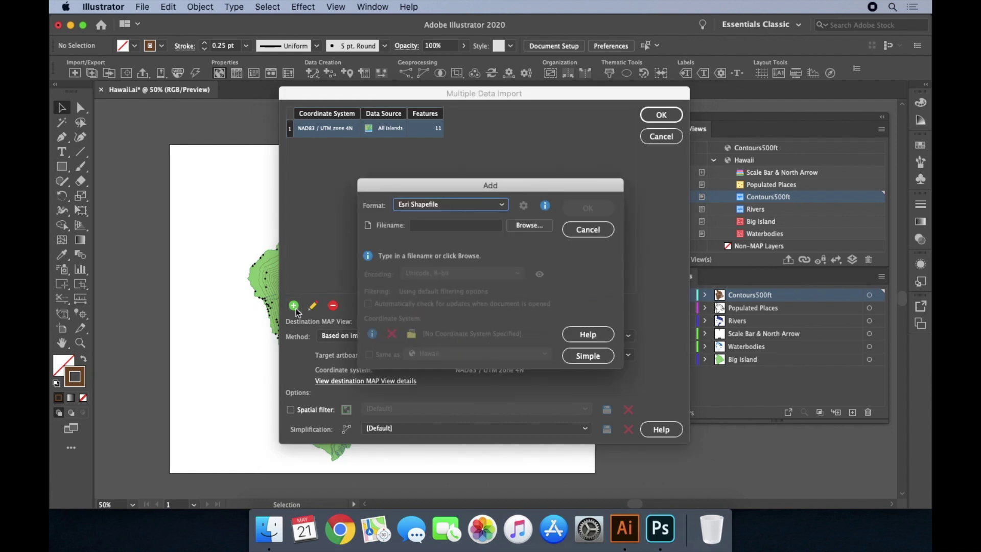
{"action": "left_click", "coordinate": [510, 230]}
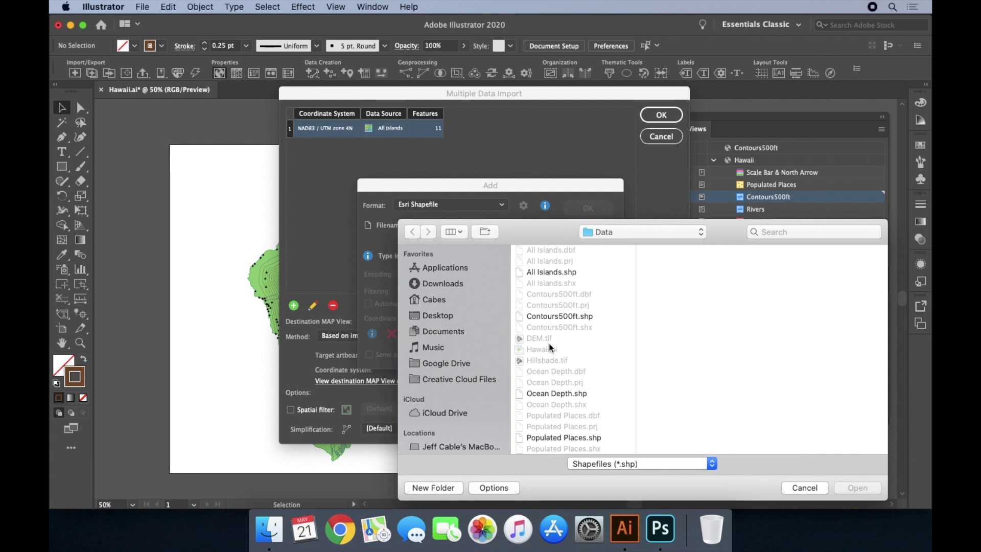
{"action": "left_click", "coordinate": [547, 393]}
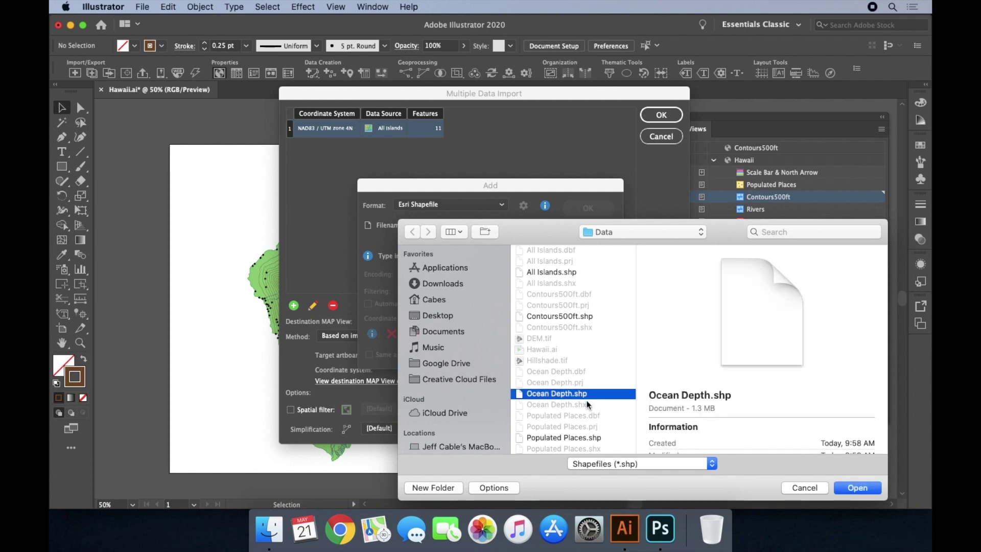
{"action": "left_click", "coordinate": [852, 487]}
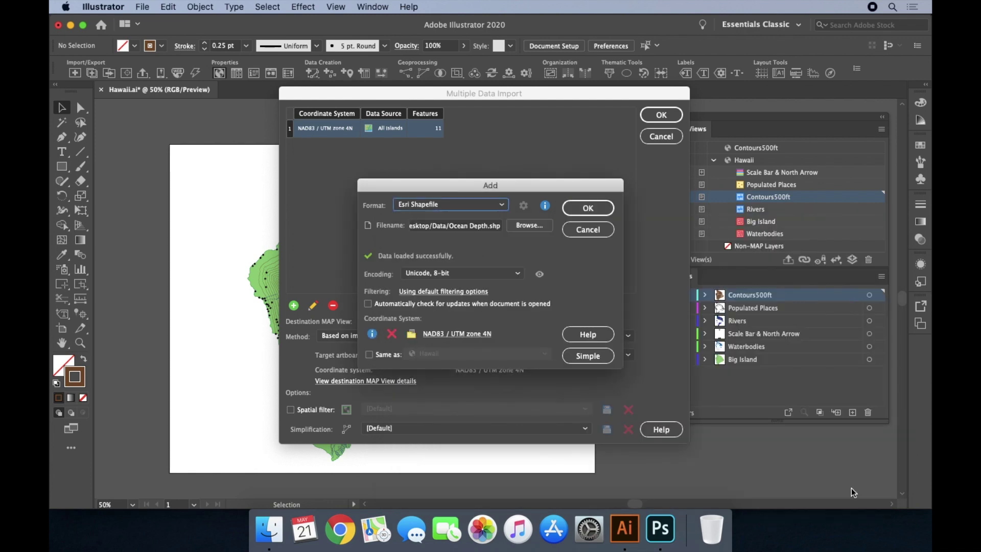
{"action": "left_click", "coordinate": [590, 207]}
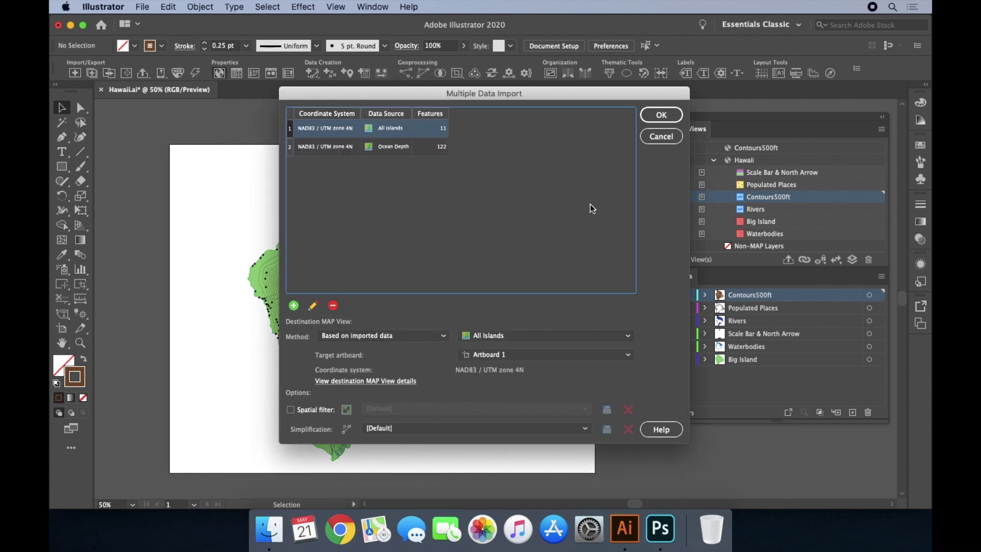
Set the import method to Create MAP View using editor
{"action": "left_click", "coordinate": [382, 335]}
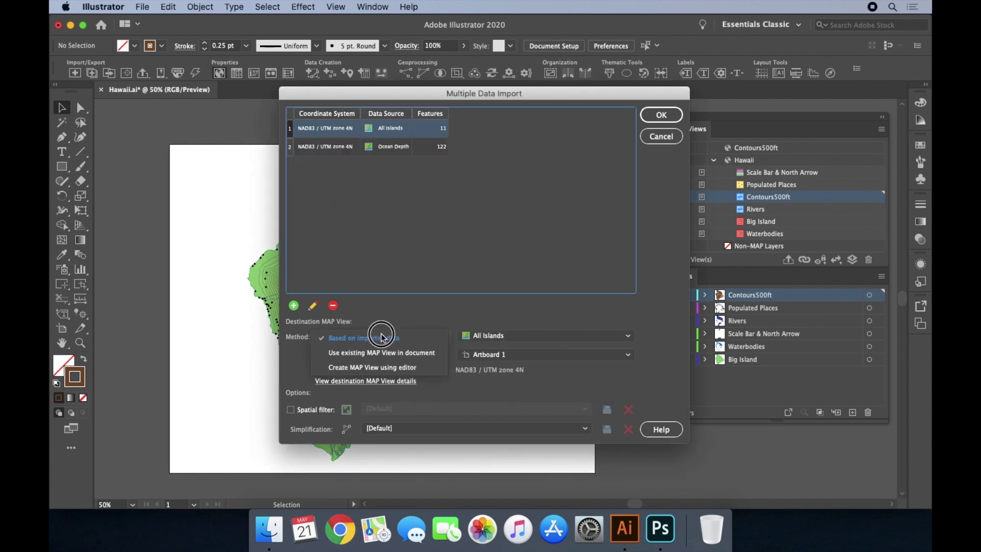
{"action": "left_click", "coordinate": [376, 366]}
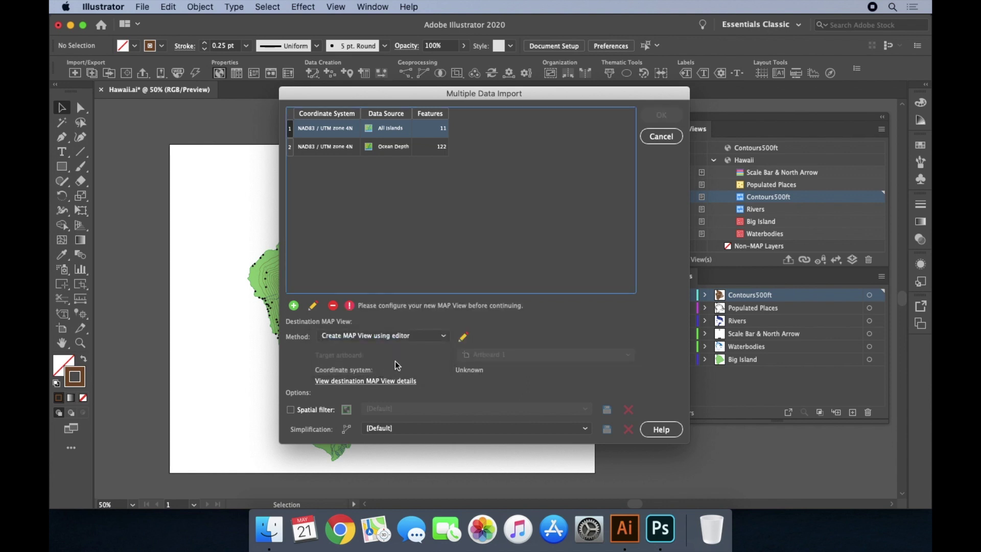
{"action": "left_click", "coordinate": [463, 337]}
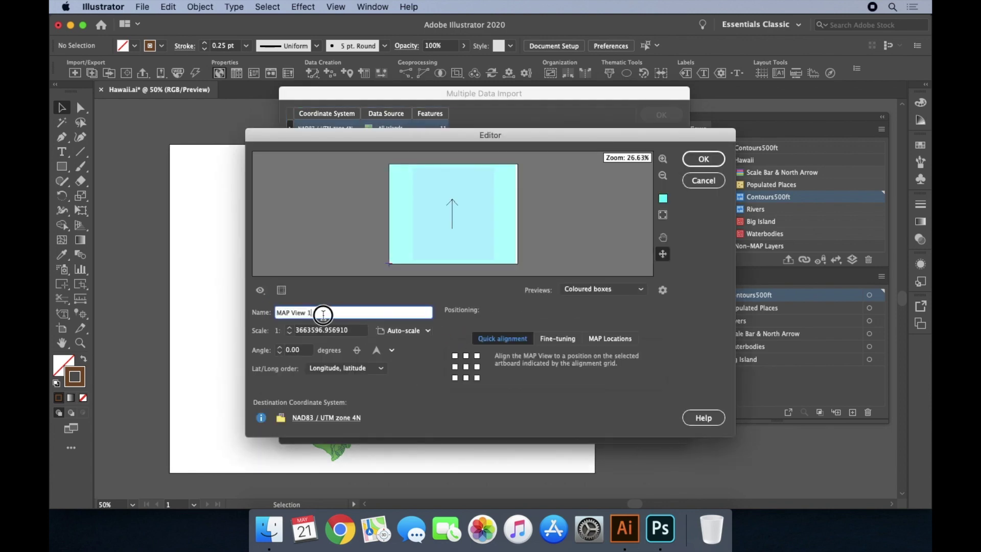
Define the inset map view at 1:13000000 scale, positioned in the artboard's lower-right corner
{"action": "left_click_drag", "start_coordinate": [331, 312], "coordinate": [269, 315]}
{"action": "key", "text": "BackSpace"}
{"action": "left_click_drag", "start_coordinate": [350, 330], "coordinate": [280, 330]}
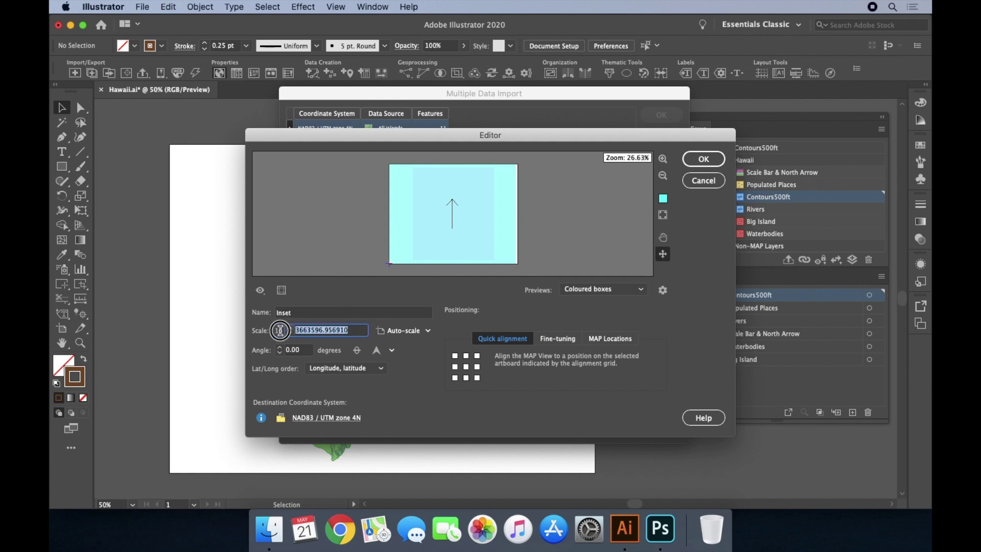
{"action": "type", "text": "1300"}
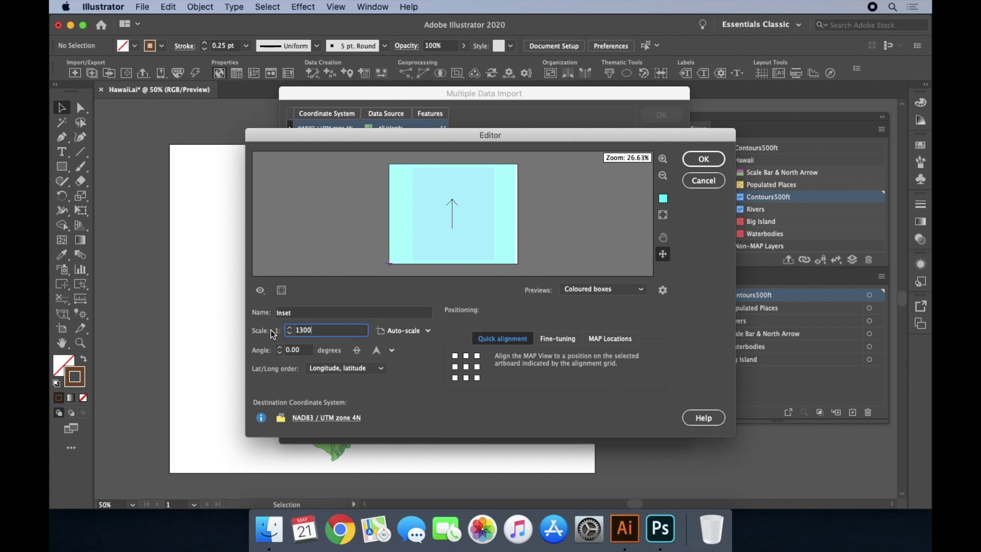
{"action": "type", "text": "0000"}
{"action": "left_click", "coordinate": [323, 312]}
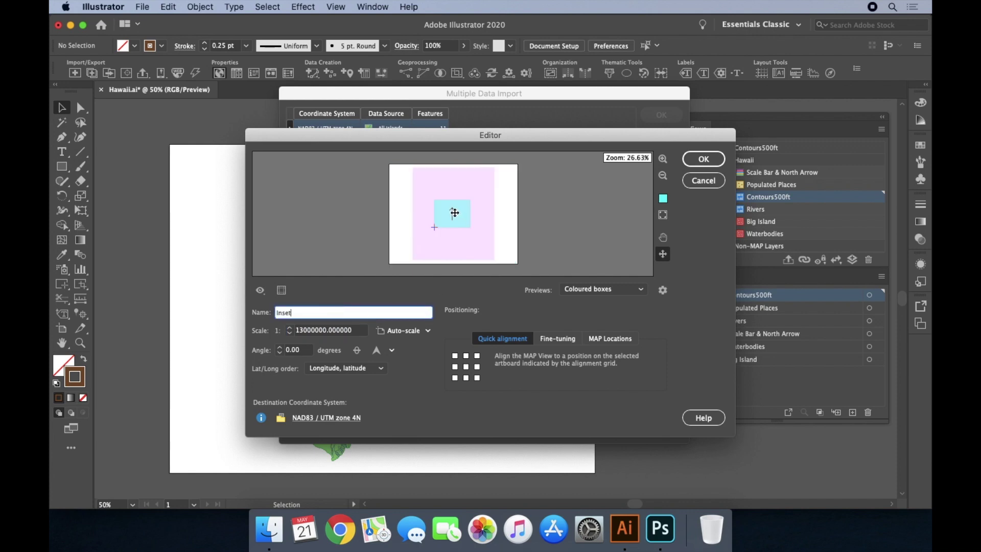
{"action": "left_click_drag", "start_coordinate": [454, 212], "coordinate": [496, 247]}
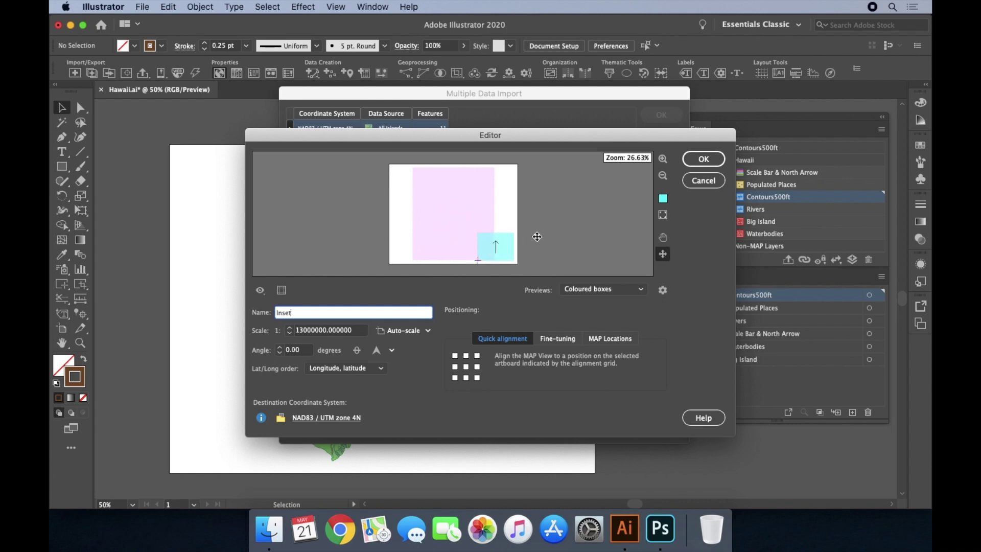
{"action": "left_click", "coordinate": [695, 162]}
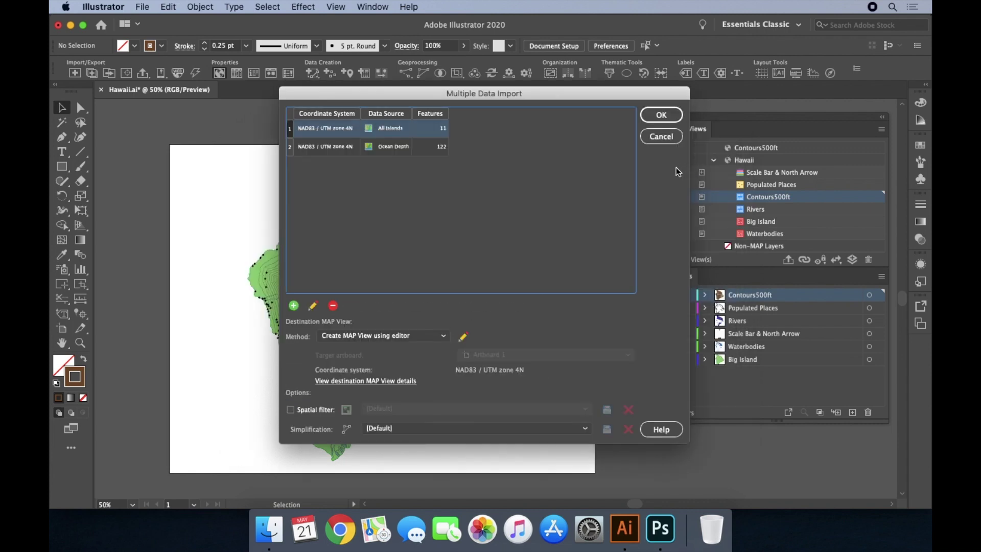
Import both shapefiles into the Inset view and eyedropper the Big Island's green onto its islands
{"action": "left_click", "coordinate": [659, 116]}
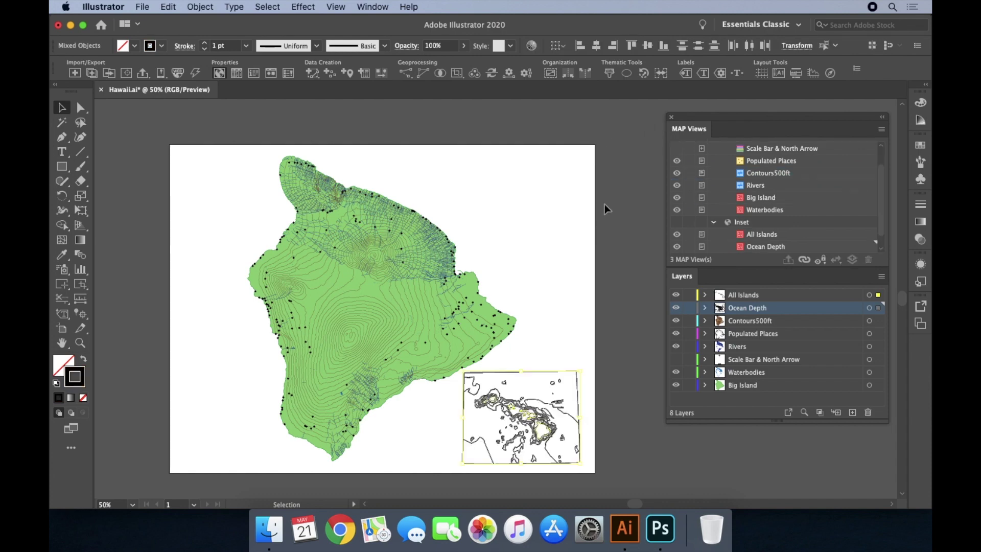
{"action": "left_click", "coordinate": [613, 228]}
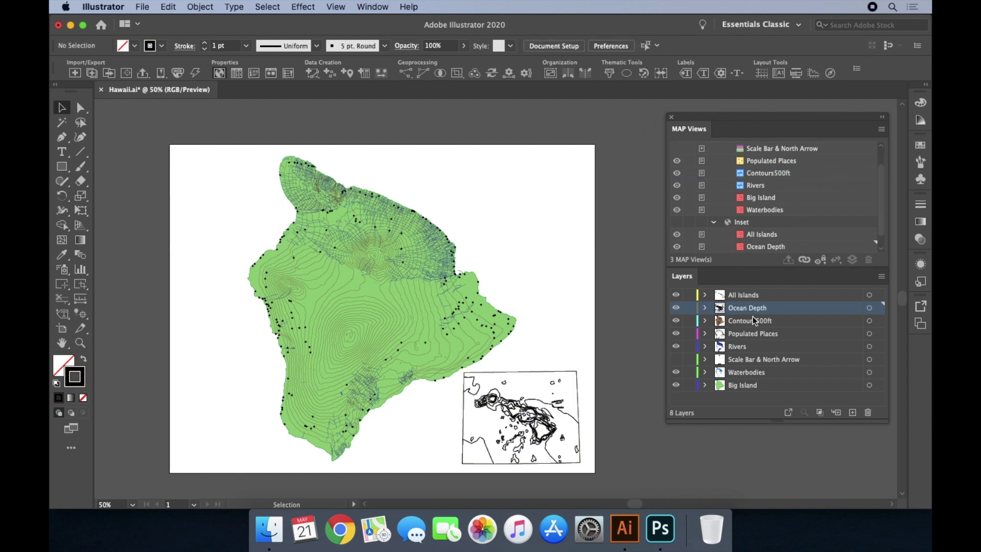
{"action": "left_click", "coordinate": [868, 295]}
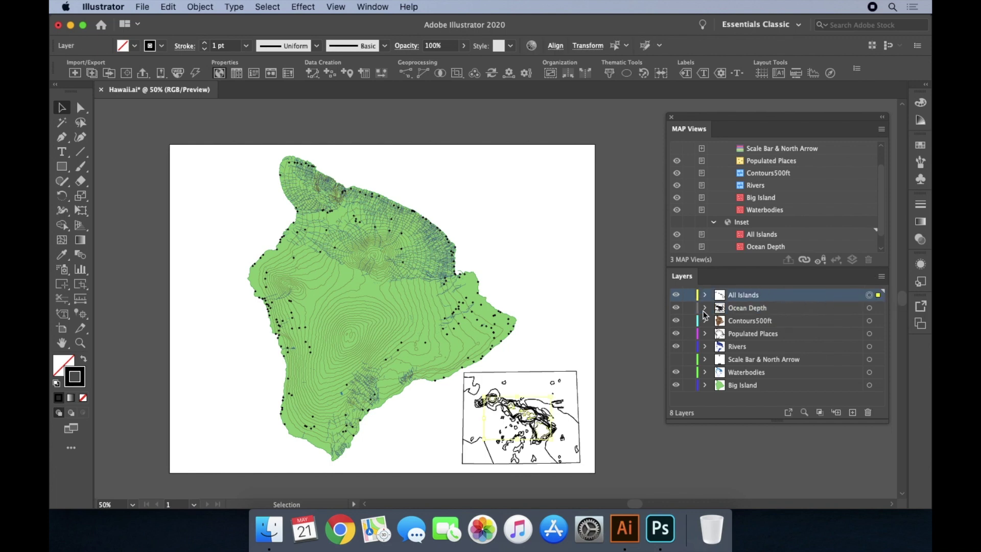
{"action": "left_click", "coordinate": [62, 254]}
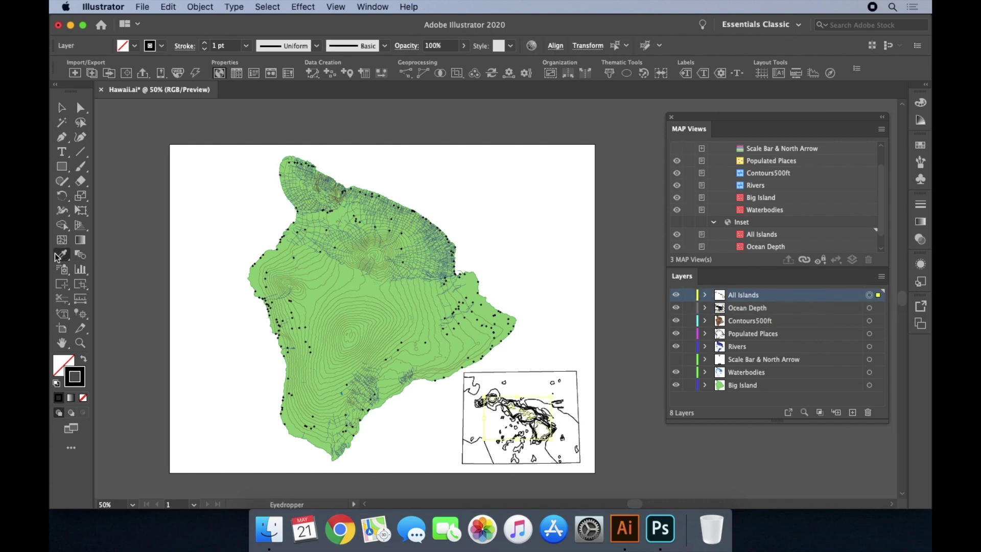
{"action": "left_click", "coordinate": [369, 287]}
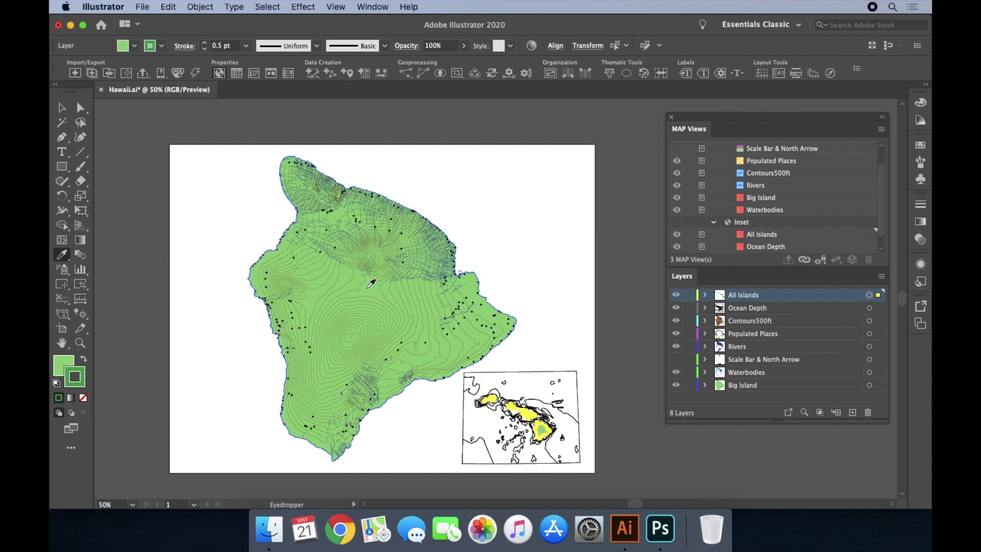
{"action": "left_click", "coordinate": [62, 108]}
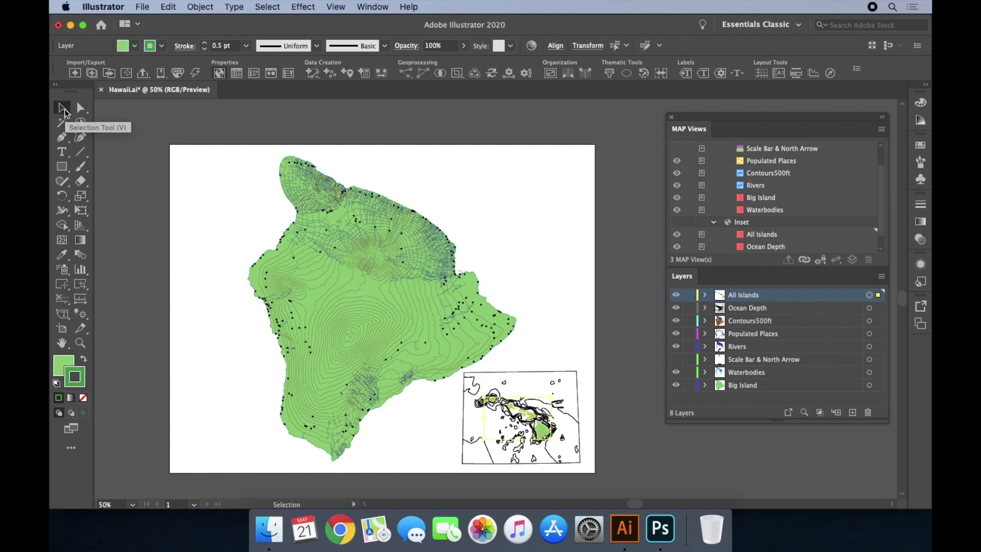
{"action": "left_click", "coordinate": [627, 433]}
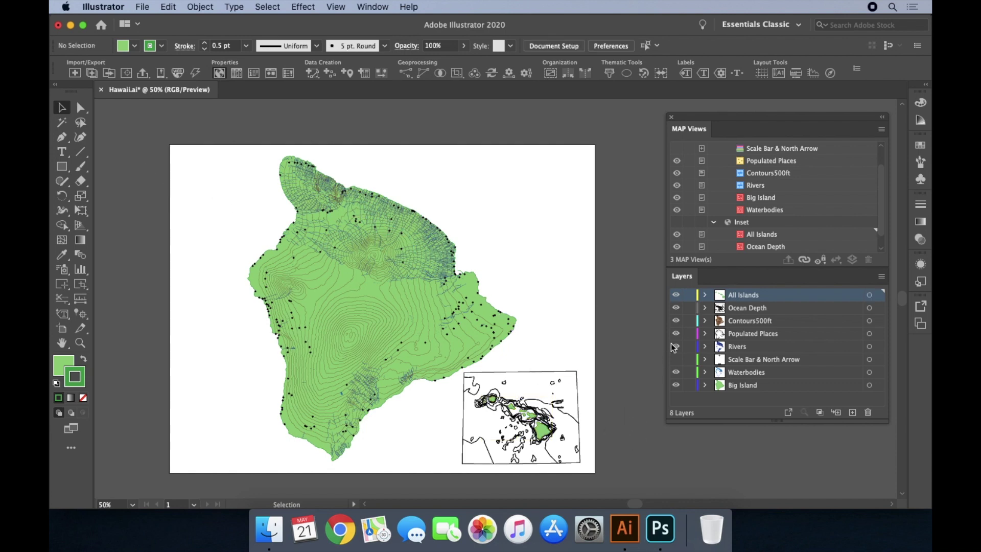
{"action": "left_click", "coordinate": [758, 247]}
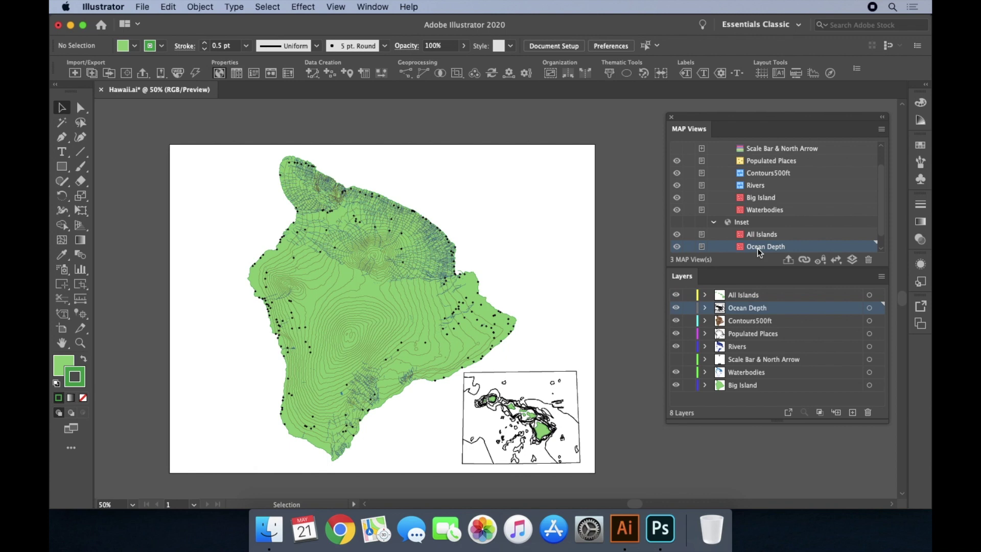
Duplicate the Ocean Depth layer and move the copy into the Hawaii MAP View
{"action": "left_click", "coordinate": [881, 131]}
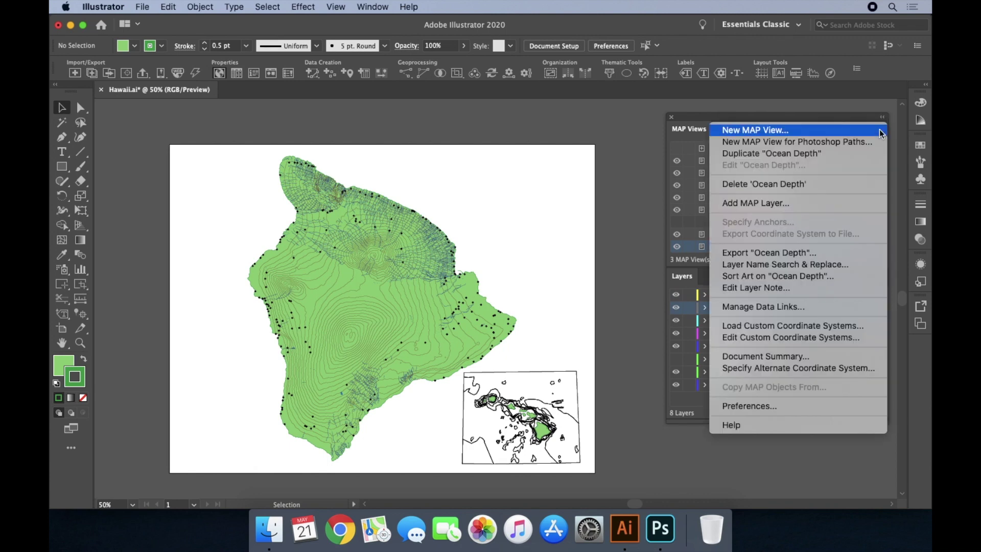
{"action": "left_click", "coordinate": [847, 153]}
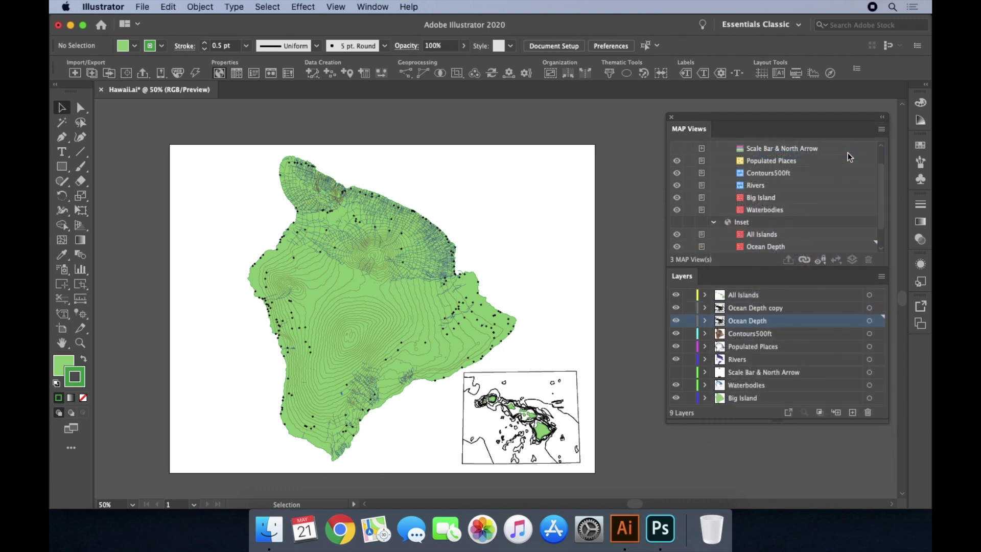
{"action": "left_click_drag", "start_coordinate": [882, 184], "coordinate": [883, 210]}
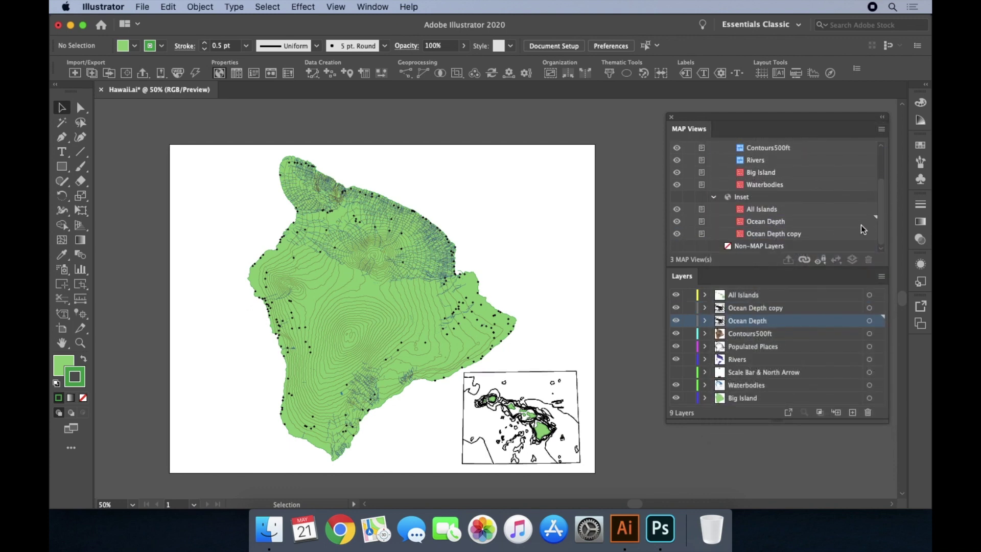
{"action": "left_click_drag", "start_coordinate": [850, 232], "coordinate": [834, 162]}
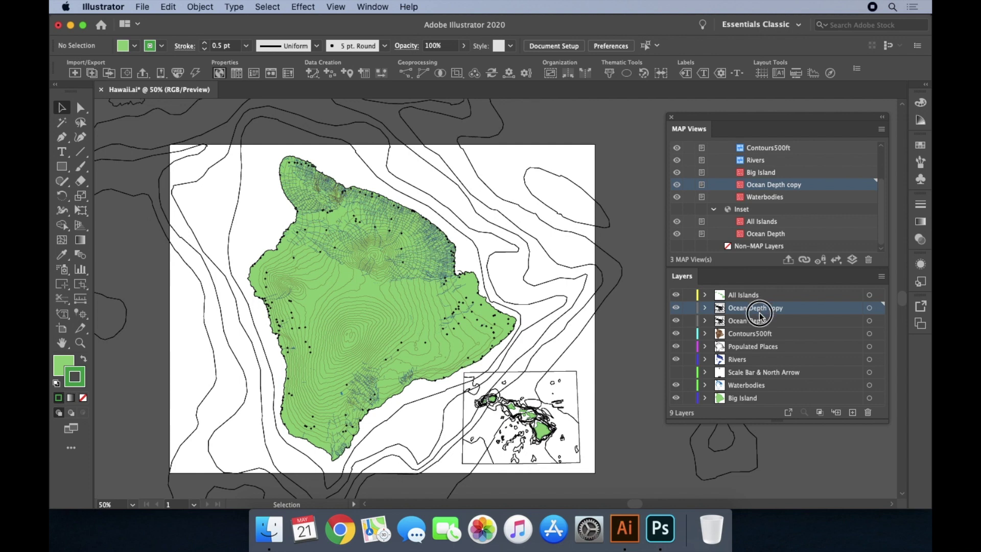
Put Ocean Depth copy at the bottom, Ocean Depth above Big Island, All Islands below Waterbodies
{"action": "left_click", "coordinate": [758, 333]}
{"action": "left_click_drag", "start_coordinate": [757, 333], "coordinate": [759, 401]}
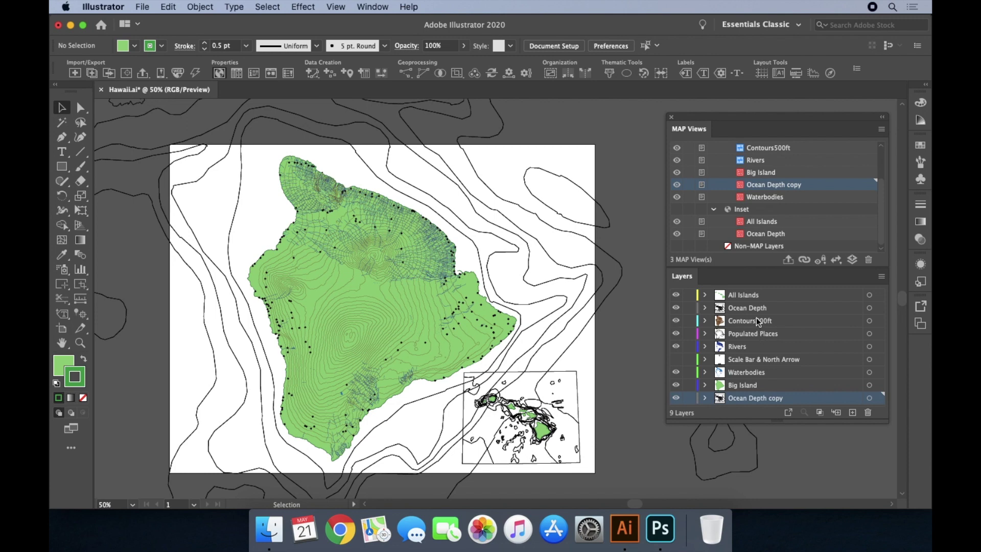
{"action": "left_click_drag", "start_coordinate": [752, 308], "coordinate": [764, 377]}
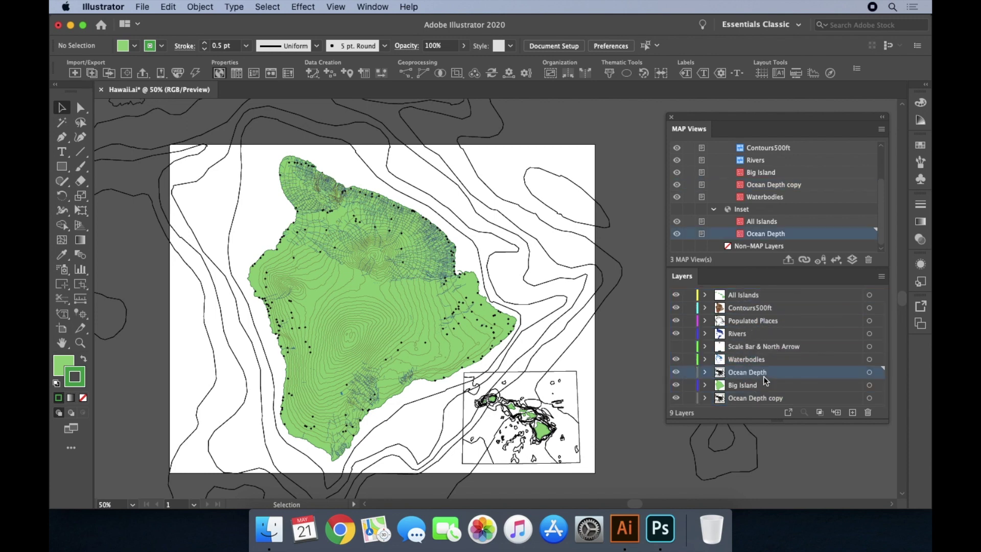
{"action": "mouse_move", "coordinate": [753, 295]}
{"action": "left_mouse_down"}
{"action": "mouse_move", "coordinate": [758, 365]}
{"action": "mouse_move", "coordinate": [755, 289]}
{"action": "mouse_move", "coordinate": [753, 320]}
{"action": "mouse_move", "coordinate": [753, 301]}
{"action": "left_mouse_up"}
{"action": "left_click", "coordinate": [760, 334]}
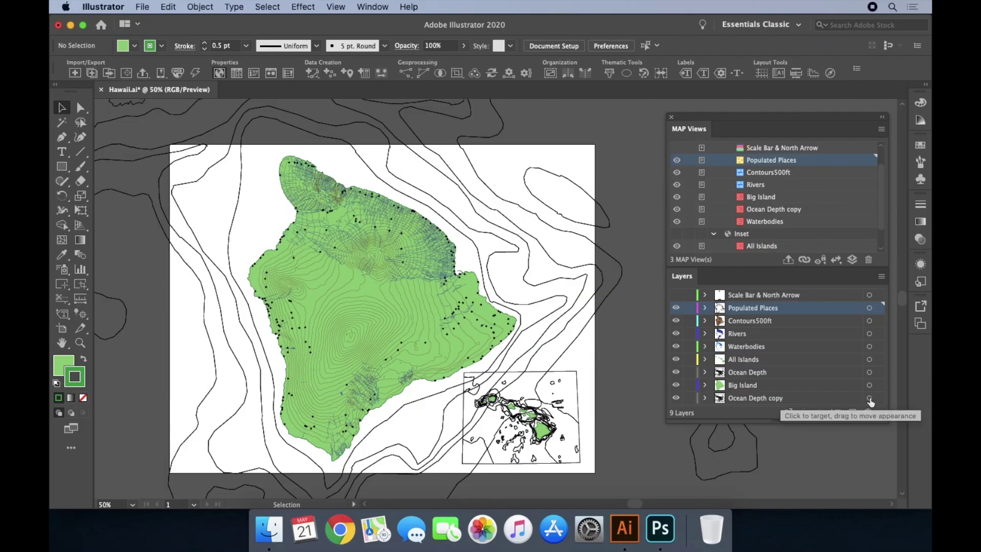
Check the Ocean Depth copy's DEPTH values in MAP Attributes, then list the MAP Themes
{"action": "left_click", "coordinate": [869, 398]}
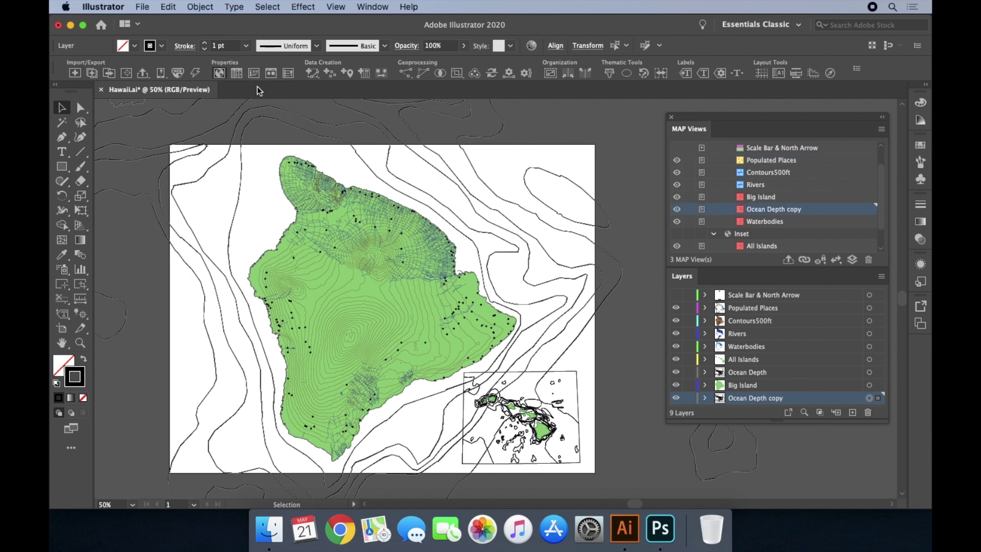
{"action": "left_click", "coordinate": [237, 74]}
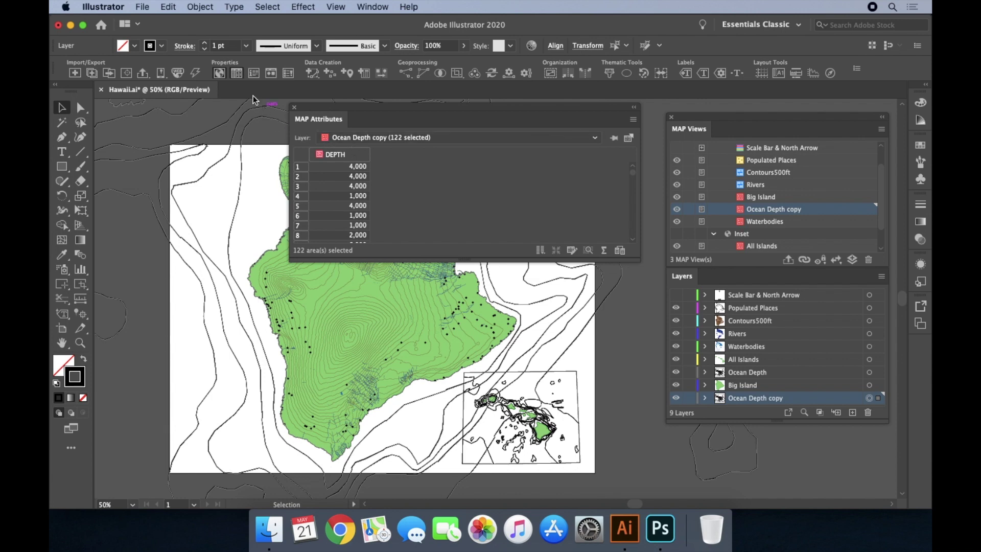
{"action": "left_click", "coordinate": [238, 77]}
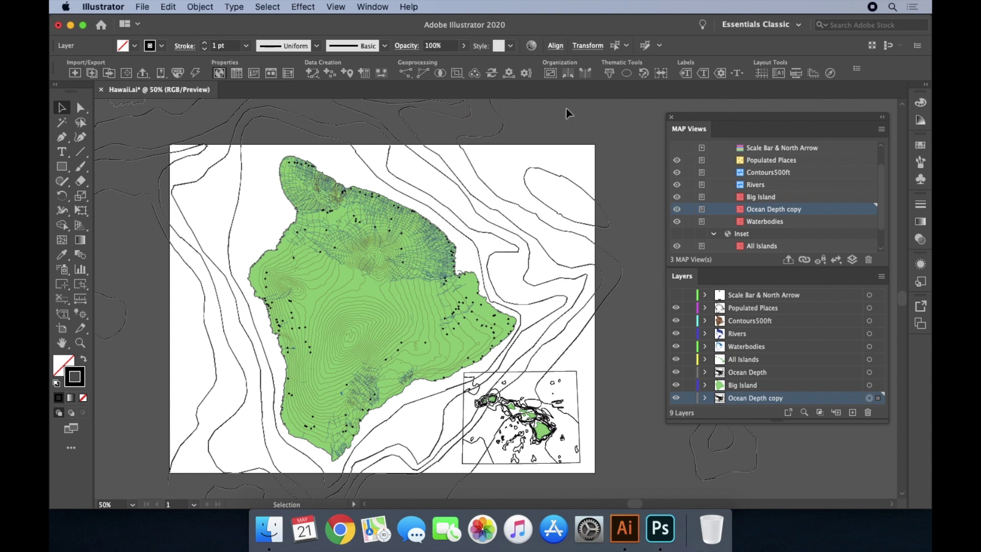
{"action": "left_click", "coordinate": [608, 73]}
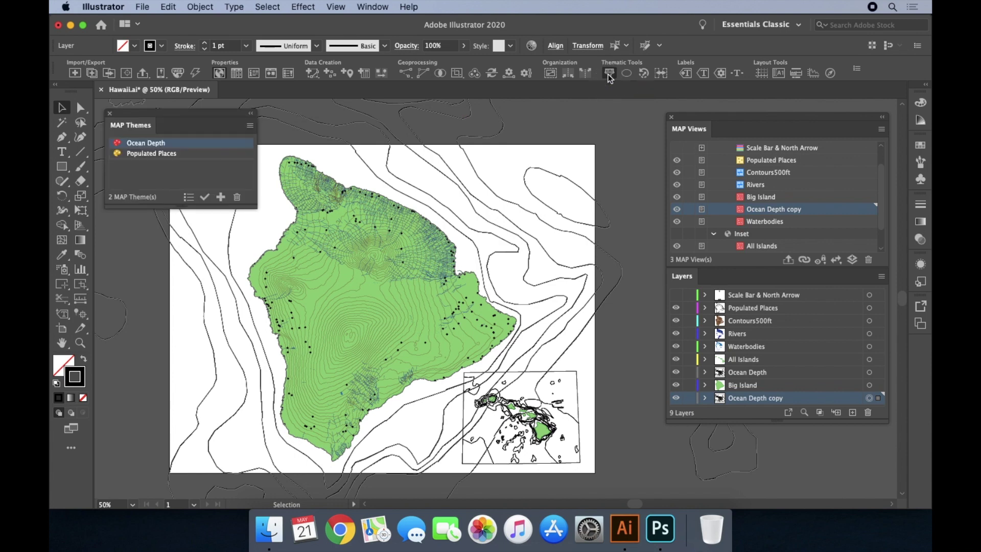
Set the Ocean Depth theme to style both depth layers
{"action": "left_click", "coordinate": [243, 147]}
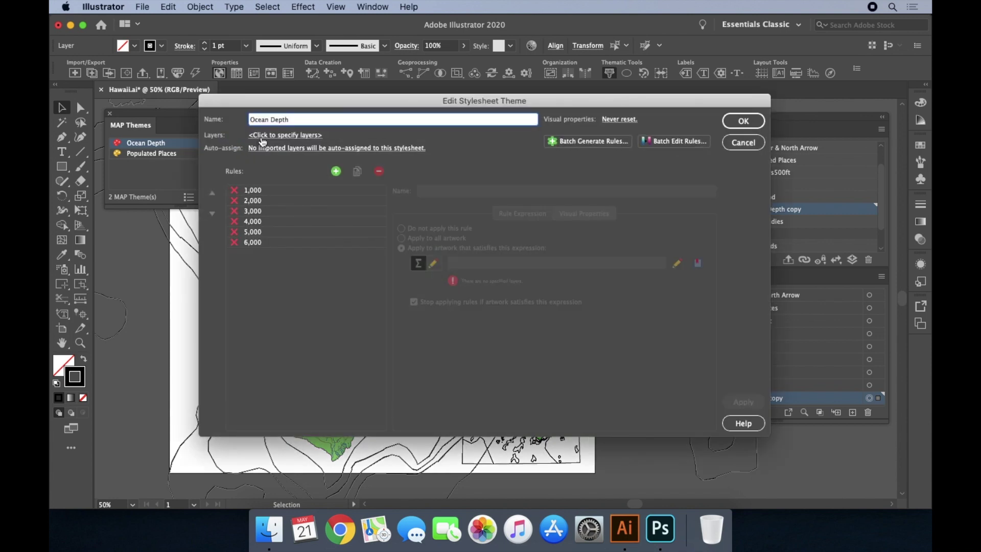
{"action": "left_click", "coordinate": [261, 136]}
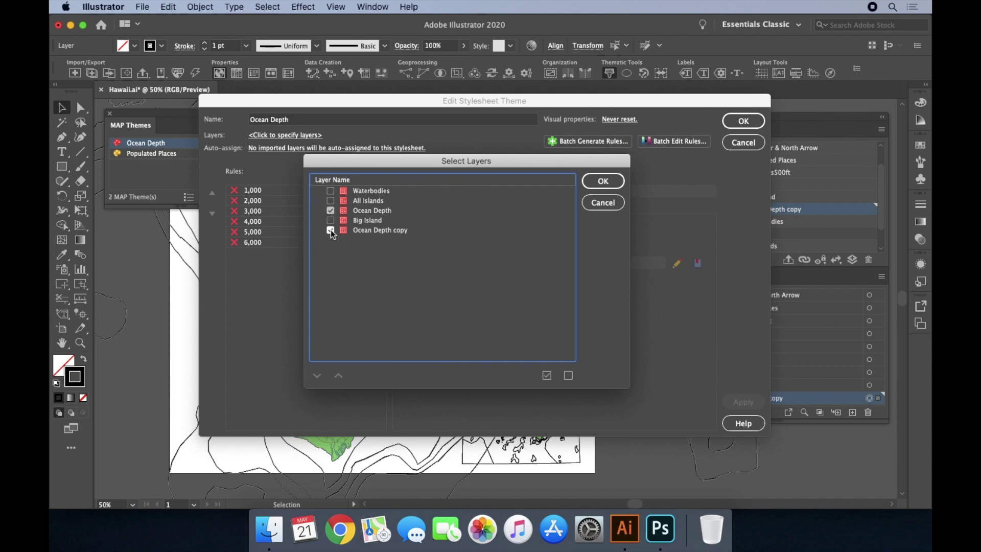
{"action": "left_click", "coordinate": [596, 182]}
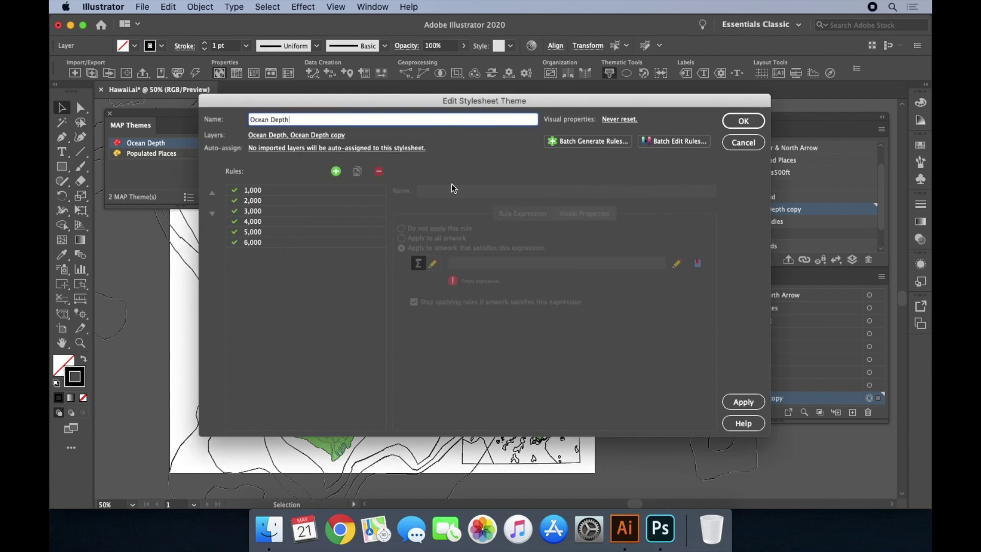
Review the 1,000 and 6,000 DEPTH rule fills and apply the blue depth shading
{"action": "left_click", "coordinate": [373, 192]}
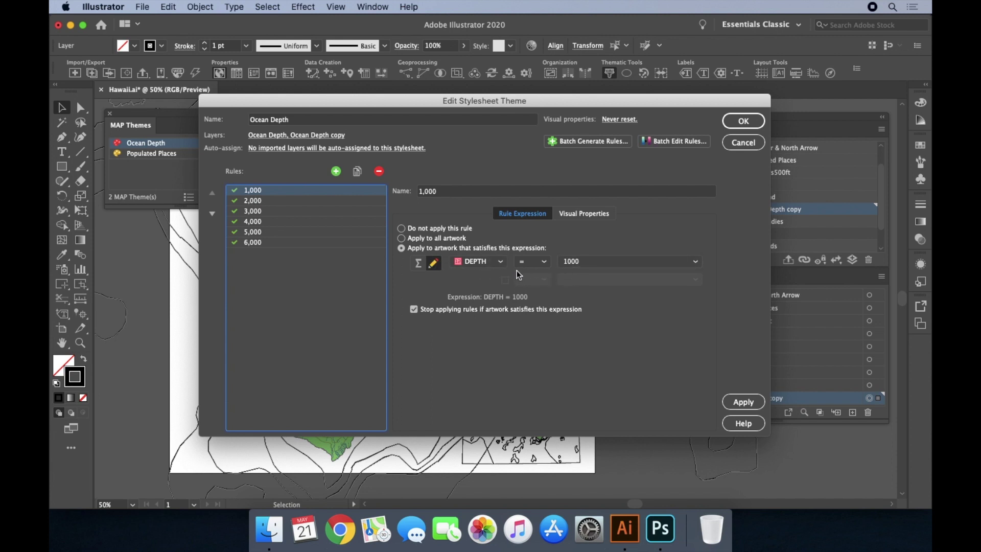
{"action": "left_click", "coordinate": [571, 215]}
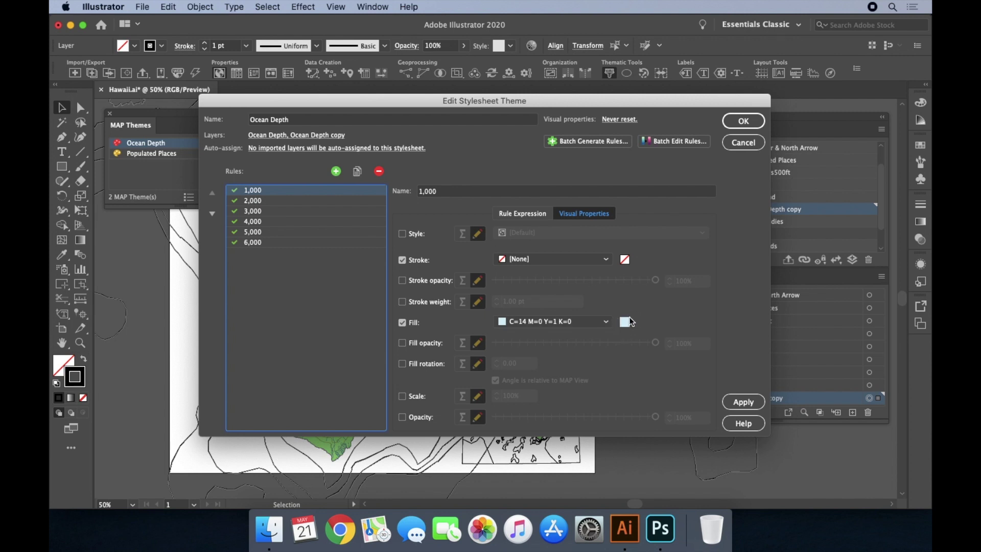
{"action": "left_click", "coordinate": [505, 216]}
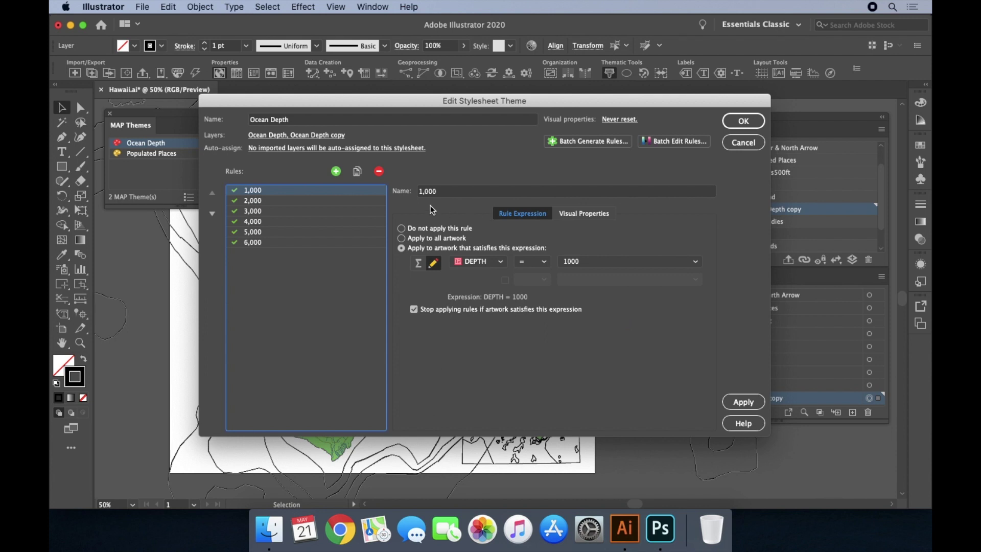
{"action": "left_click", "coordinate": [351, 244]}
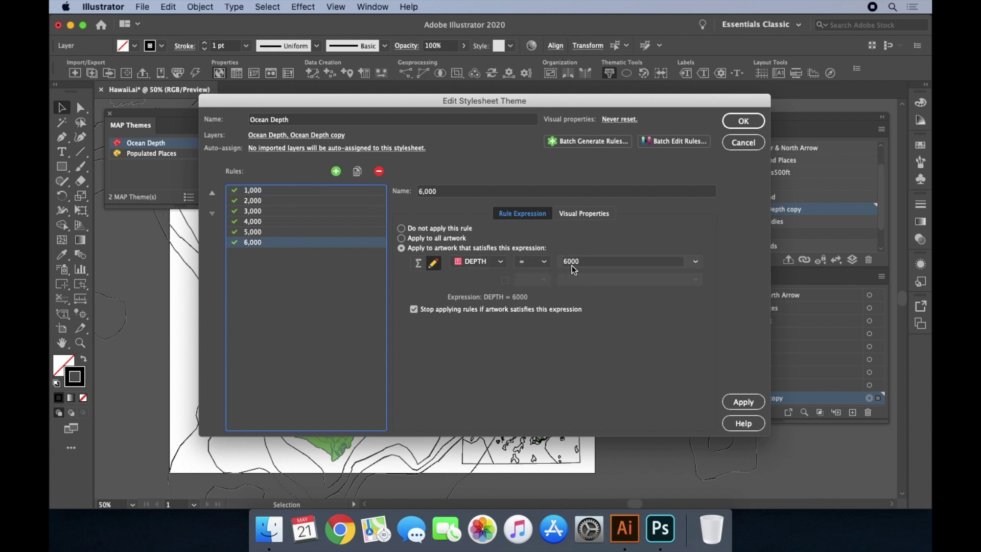
{"action": "left_click", "coordinate": [575, 213]}
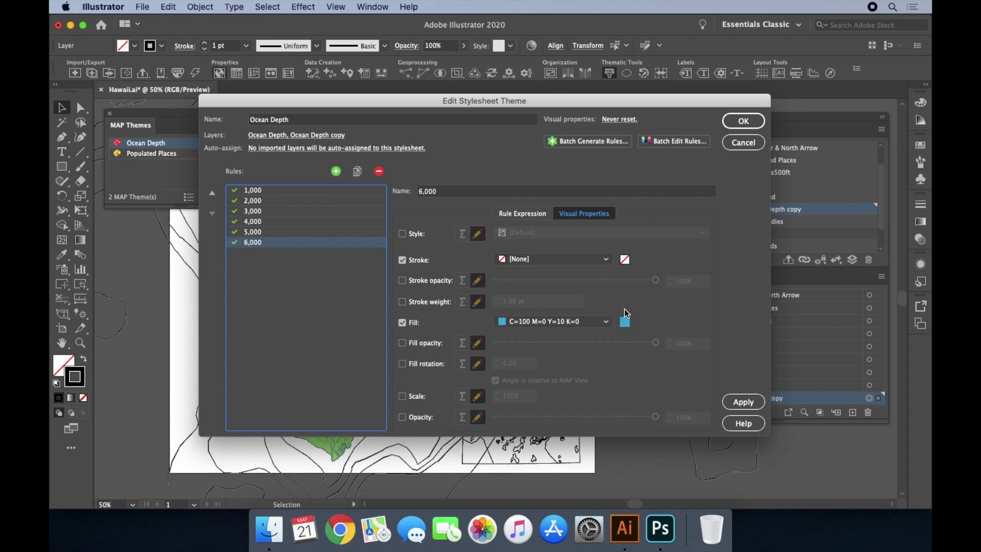
{"action": "left_click", "coordinate": [761, 405]}
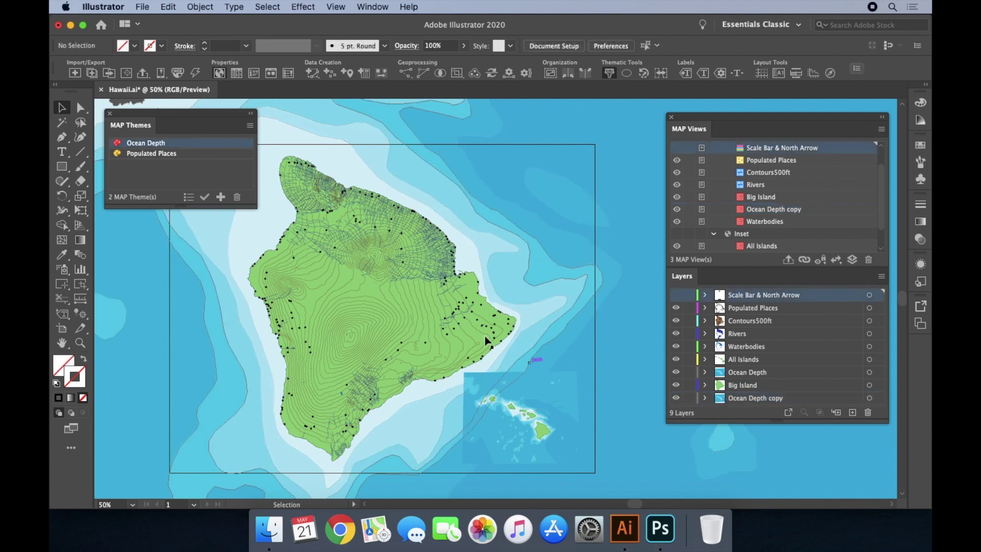
{"action": "double_click", "coordinate": [218, 155]}
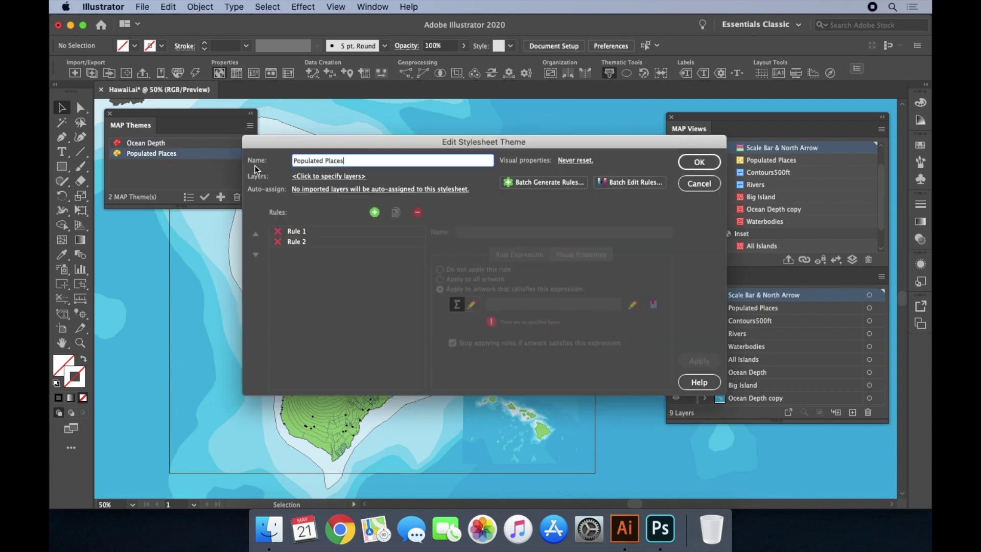
Assign the Populated Places layer to the Populated Places theme
{"action": "left_click", "coordinate": [301, 177]}
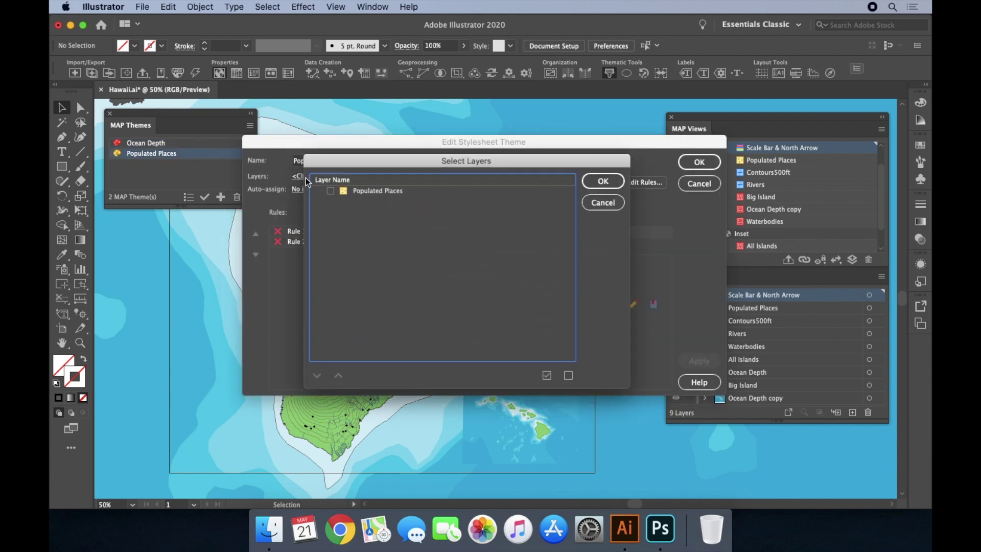
{"action": "left_click", "coordinate": [330, 191]}
{"action": "left_click", "coordinate": [600, 181]}
Check Rule 1 and Rule 2 TOP_HAZARD conditions and symbols, then apply them
{"action": "left_click", "coordinate": [403, 235]}
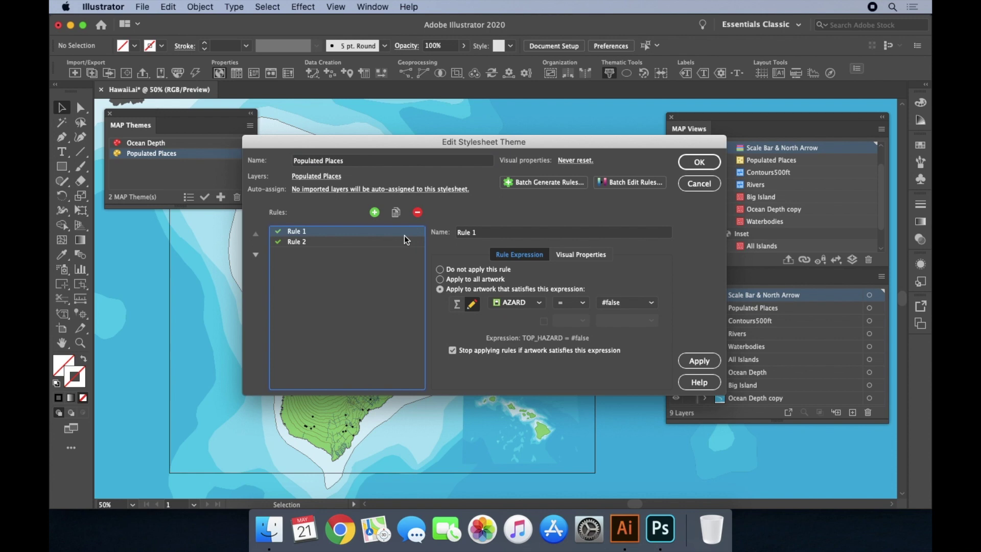
{"action": "left_click", "coordinate": [562, 258]}
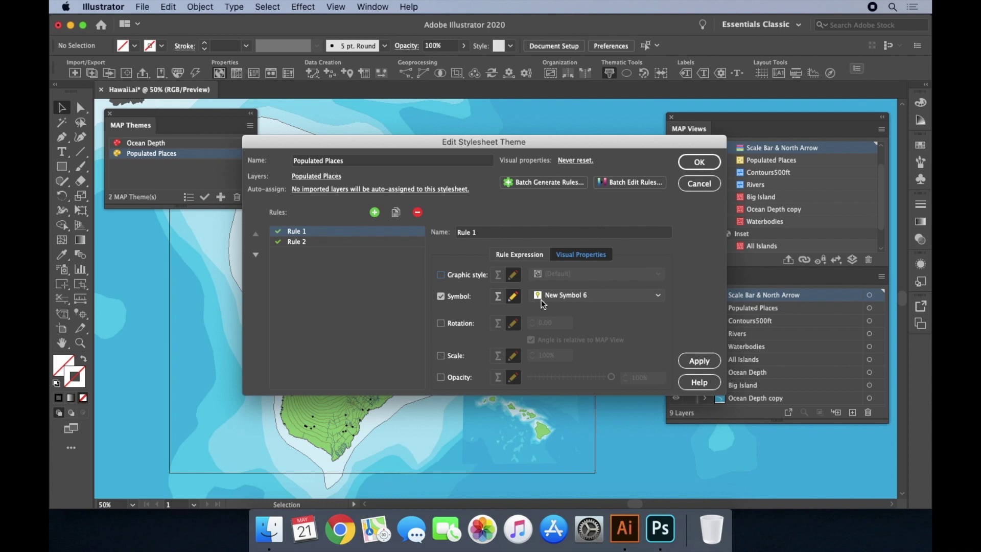
{"action": "left_click", "coordinate": [398, 242]}
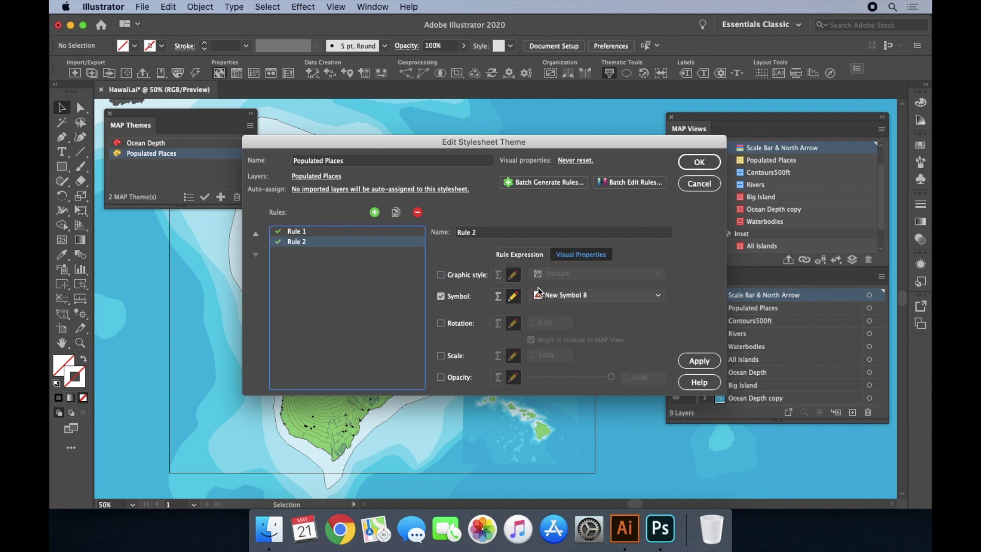
{"action": "left_click", "coordinate": [520, 254]}
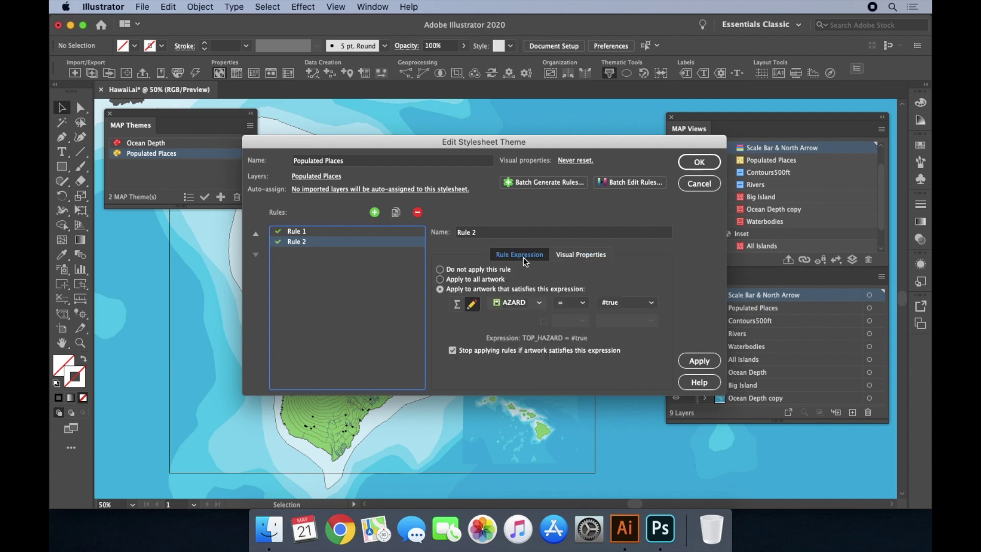
{"action": "left_click", "coordinate": [713, 362]}
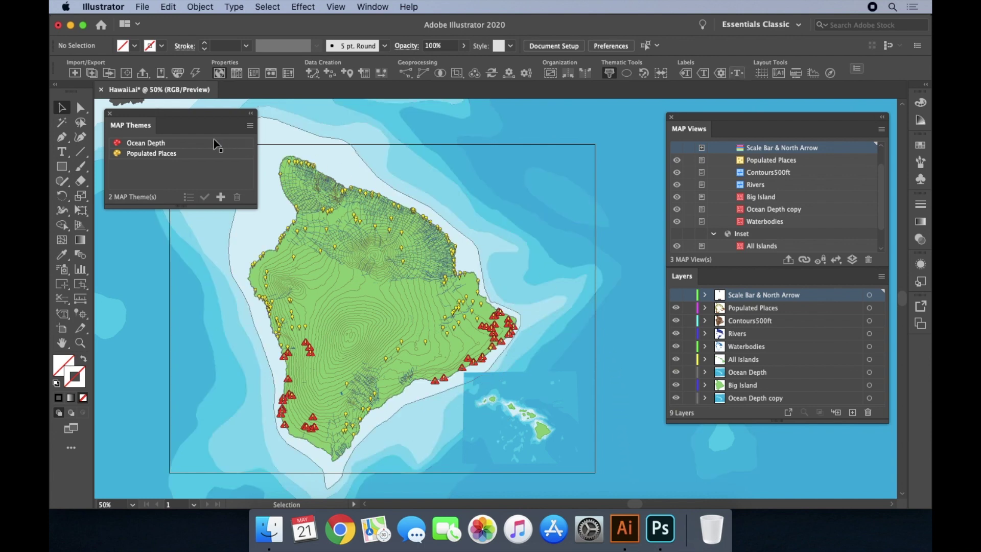
Vector-crop the map with a rectangle drawn along the artboard's page frame
{"action": "left_click", "coordinate": [110, 113]}
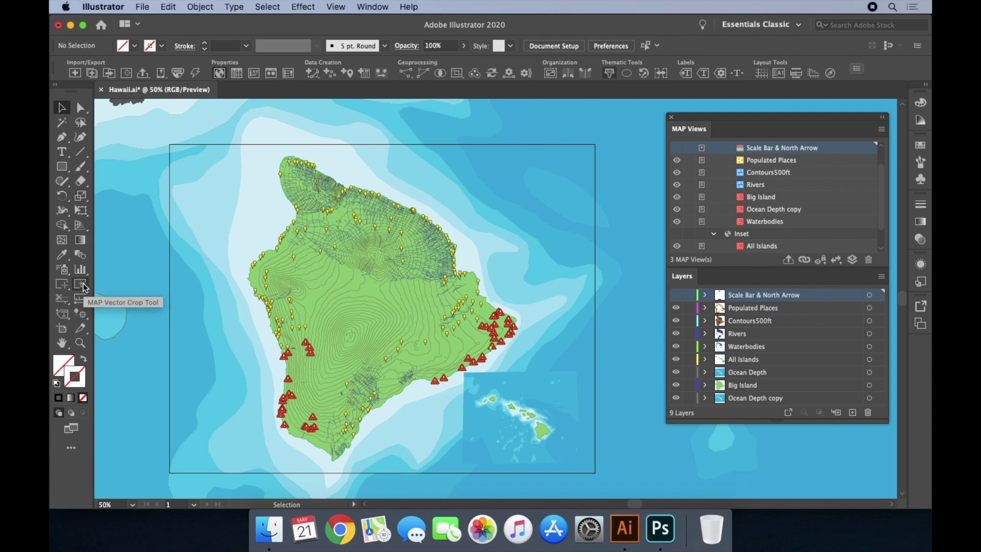
{"action": "left_click", "coordinate": [83, 286]}
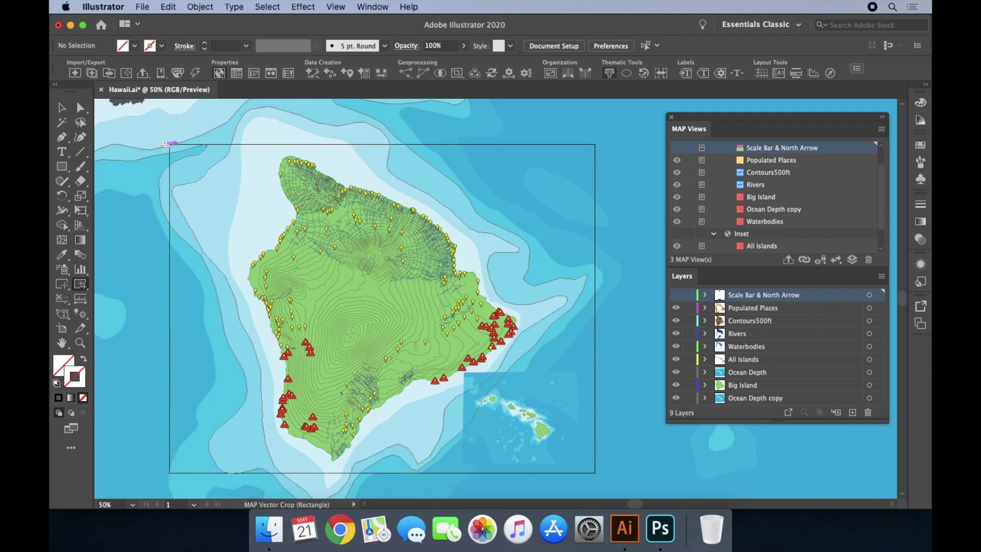
{"action": "left_click_drag", "start_coordinate": [170, 143], "coordinate": [594, 473]}
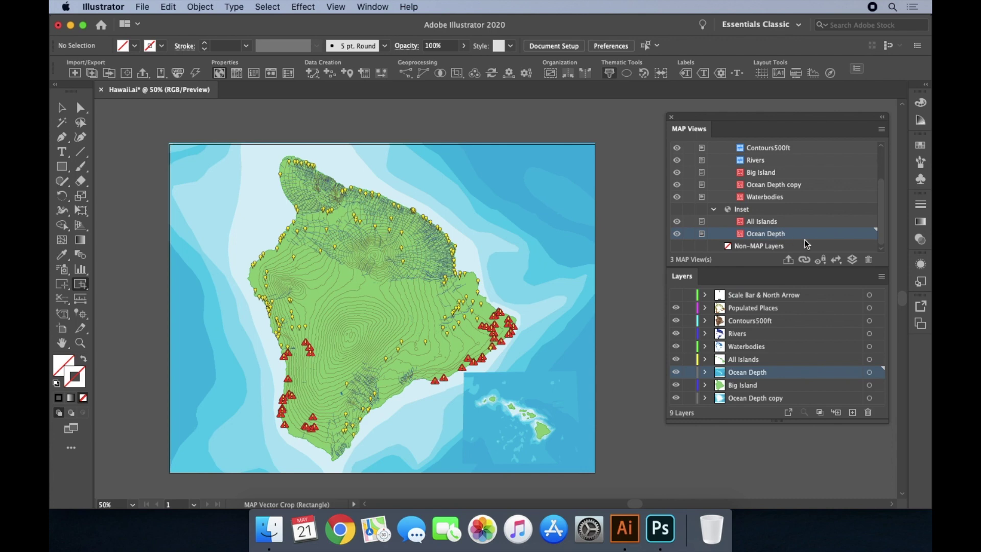
Add a new Area map layer named 'Inset Frame'
{"action": "left_click", "coordinate": [849, 261]}
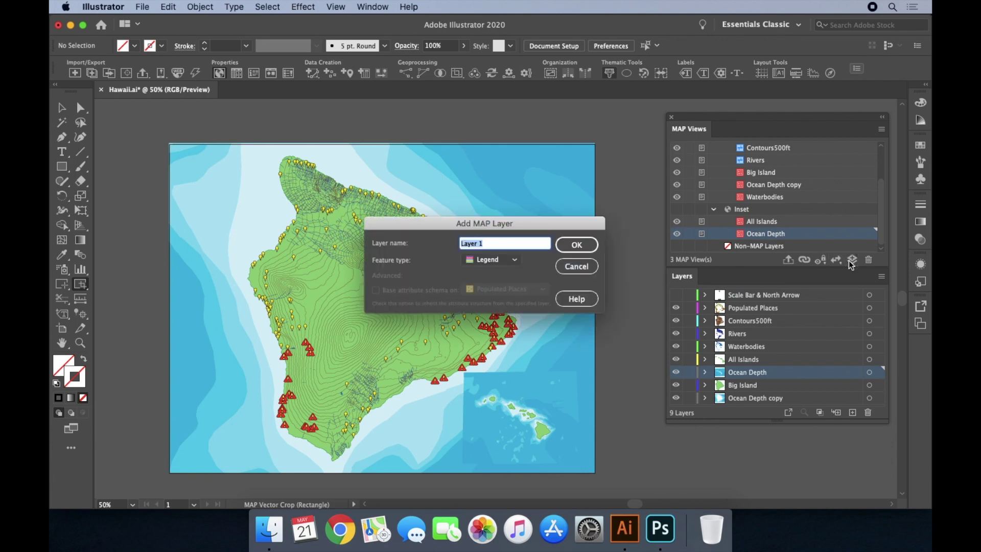
{"action": "left_click", "coordinate": [514, 260]}
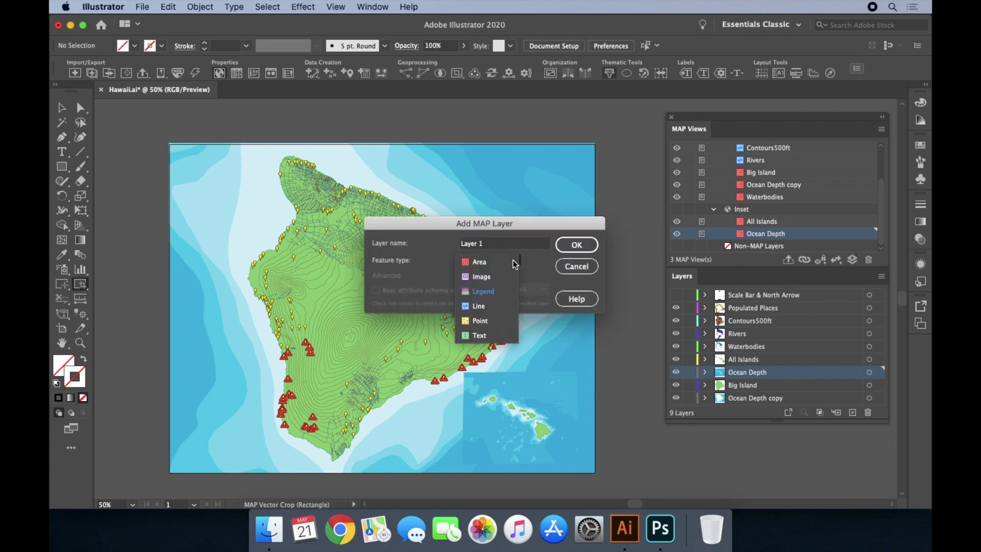
{"action": "left_click", "coordinate": [487, 262]}
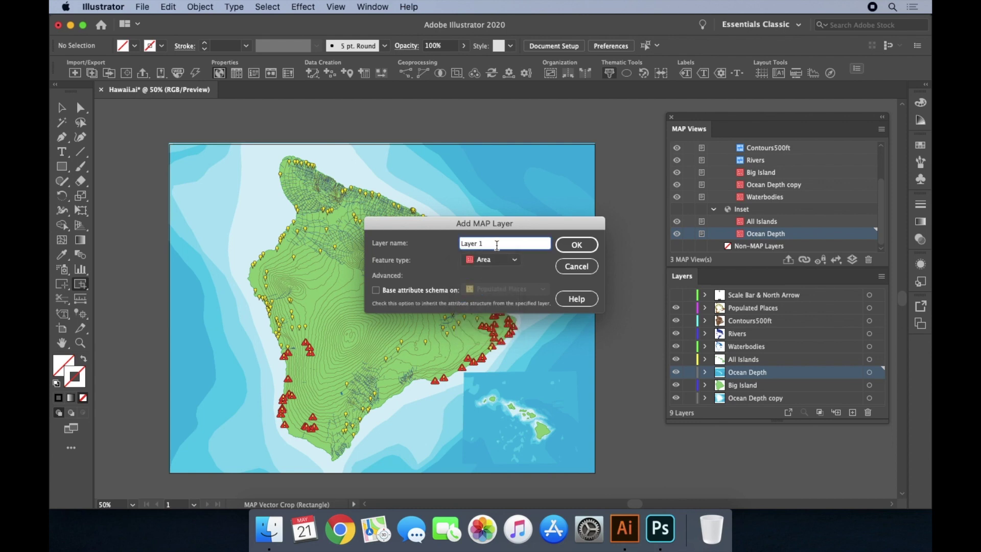
{"action": "left_click_drag", "start_coordinate": [497, 246], "coordinate": [447, 247]}
{"action": "type", "text": "Inset Frame"}
{"action": "left_click", "coordinate": [573, 246]}
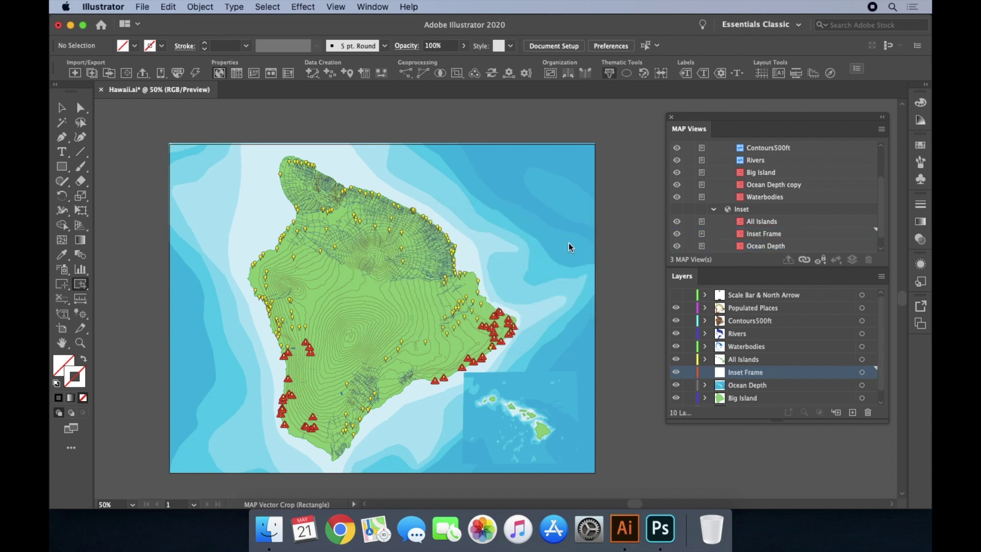
Draw a rectangle on Inset Frame around the lower-right islands inset
{"action": "left_click", "coordinate": [717, 236]}
{"action": "left_click", "coordinate": [61, 167]}
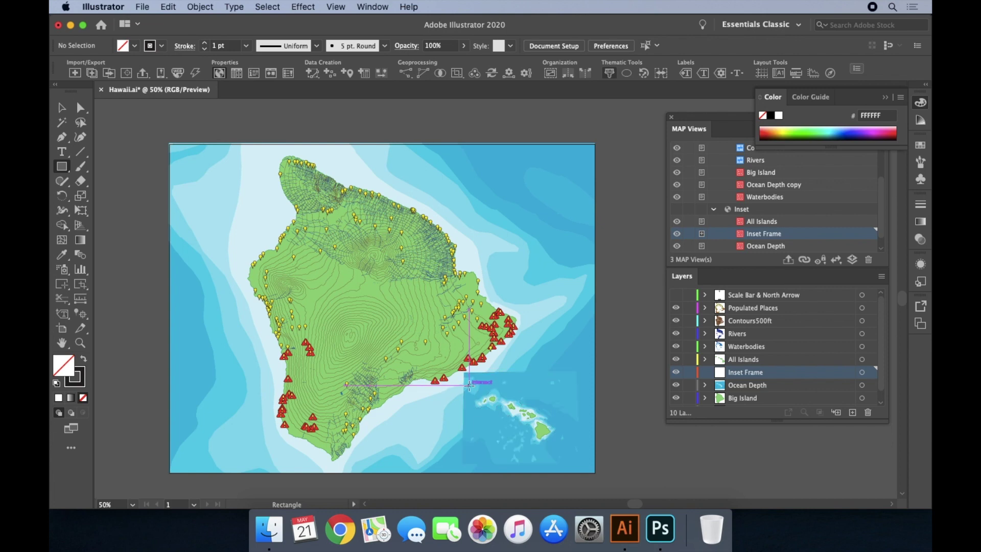
{"action": "left_click_drag", "start_coordinate": [469, 384], "coordinate": [573, 450]}
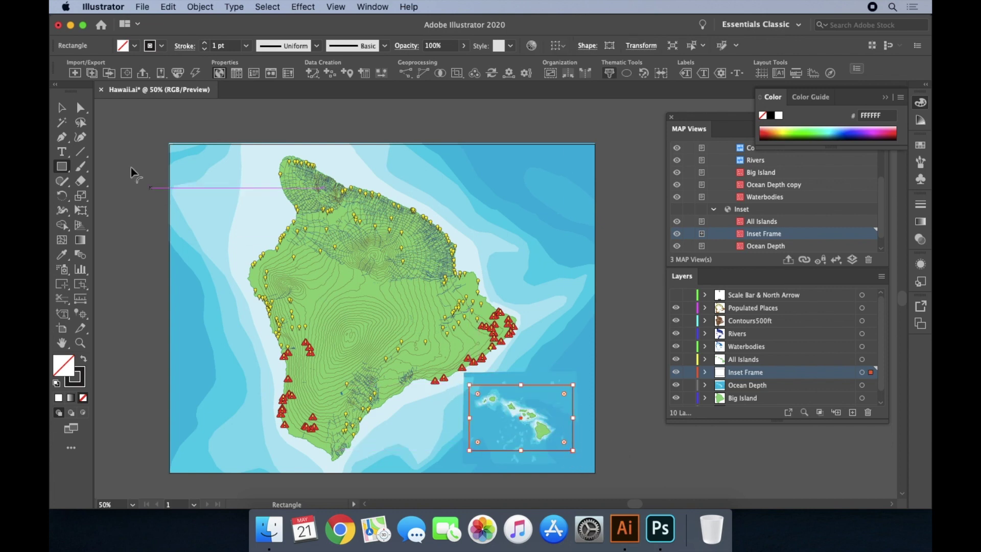
Crop only the Ocean Depth layer to the inset frame rectangle with Crop to Shape
{"action": "left_click", "coordinate": [62, 106]}
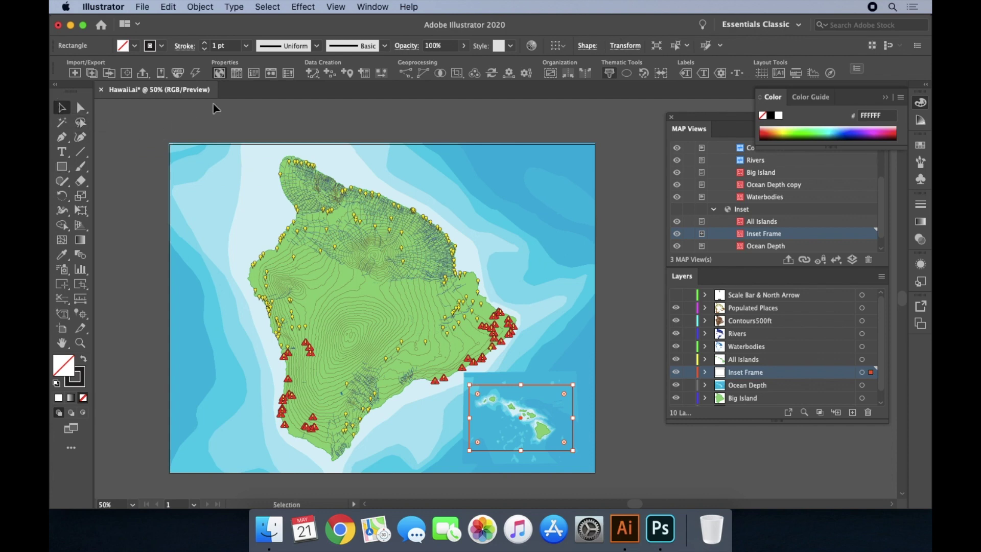
{"action": "left_click", "coordinate": [456, 74]}
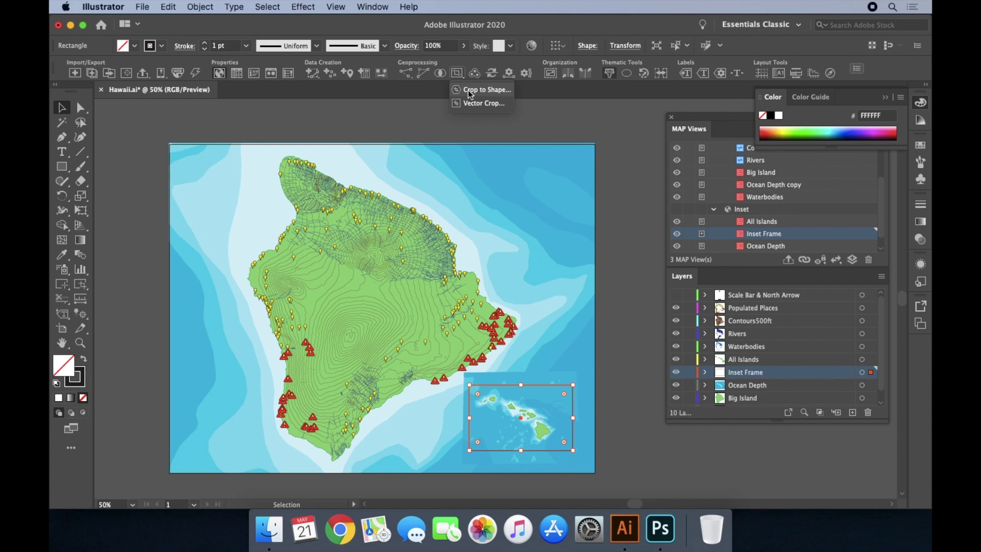
{"action": "left_click", "coordinate": [469, 91]}
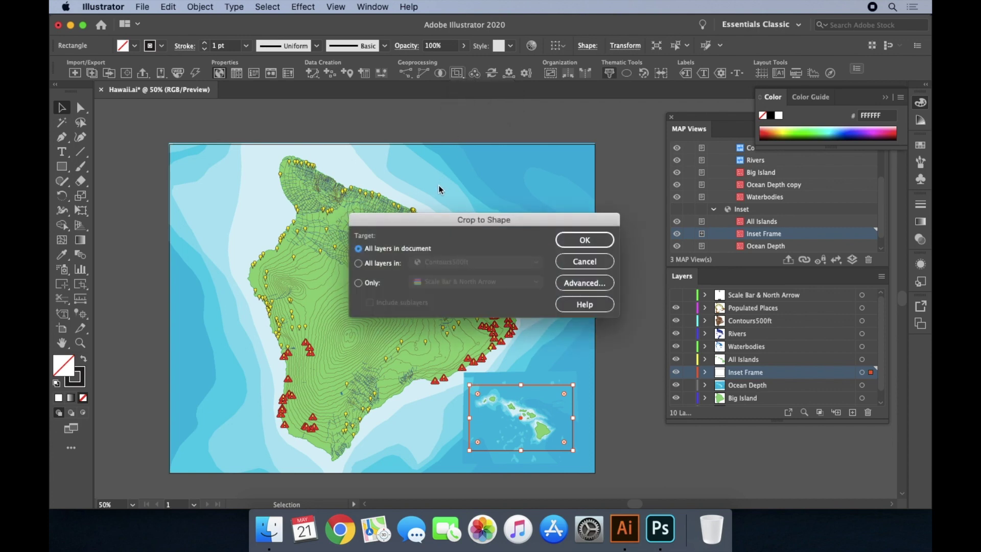
{"action": "left_click", "coordinate": [378, 284]}
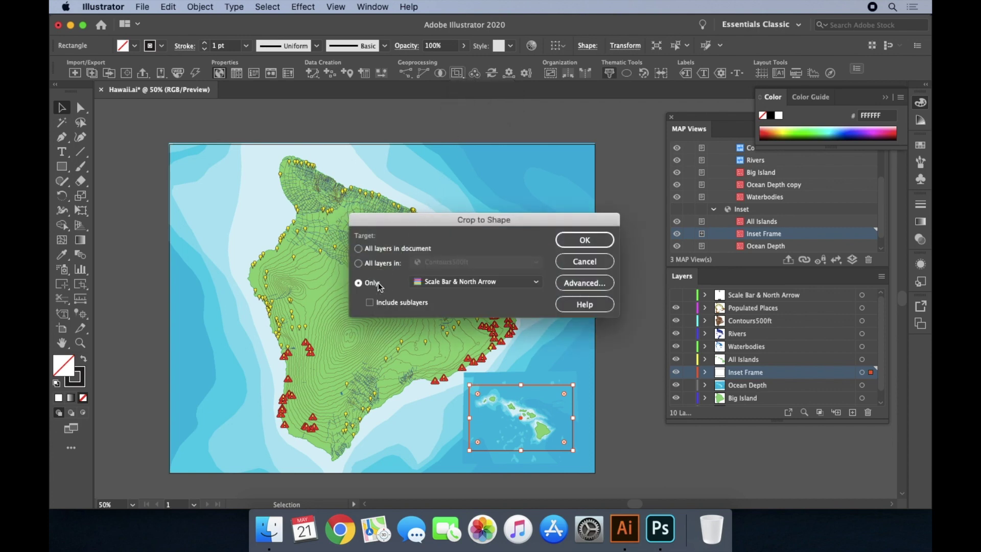
{"action": "left_click", "coordinate": [436, 284]}
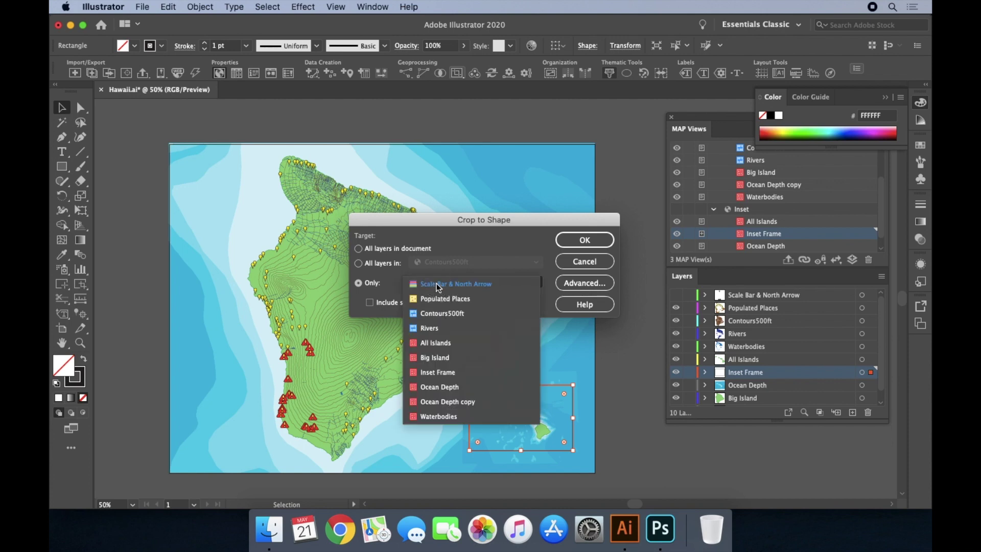
{"action": "left_click", "coordinate": [436, 386]}
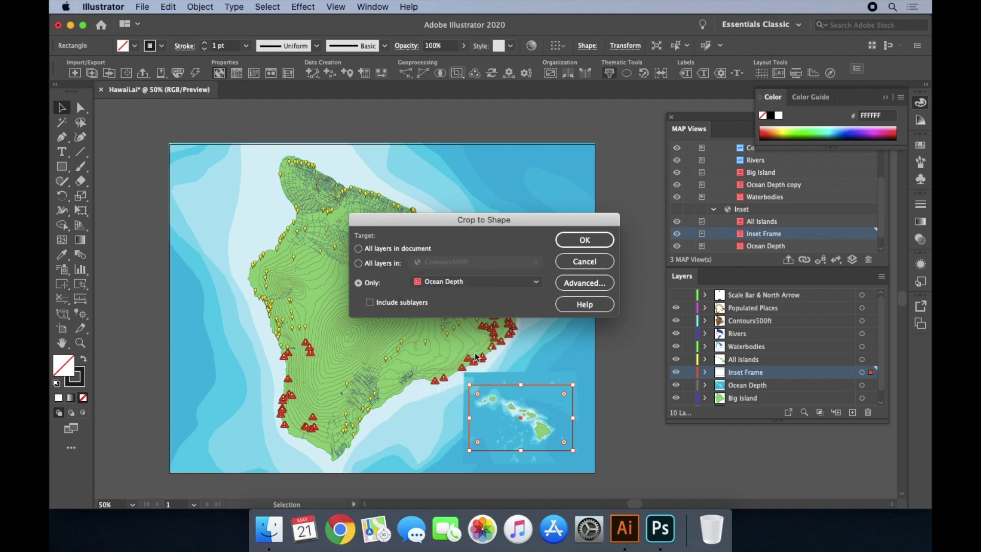
{"action": "left_click", "coordinate": [566, 245]}
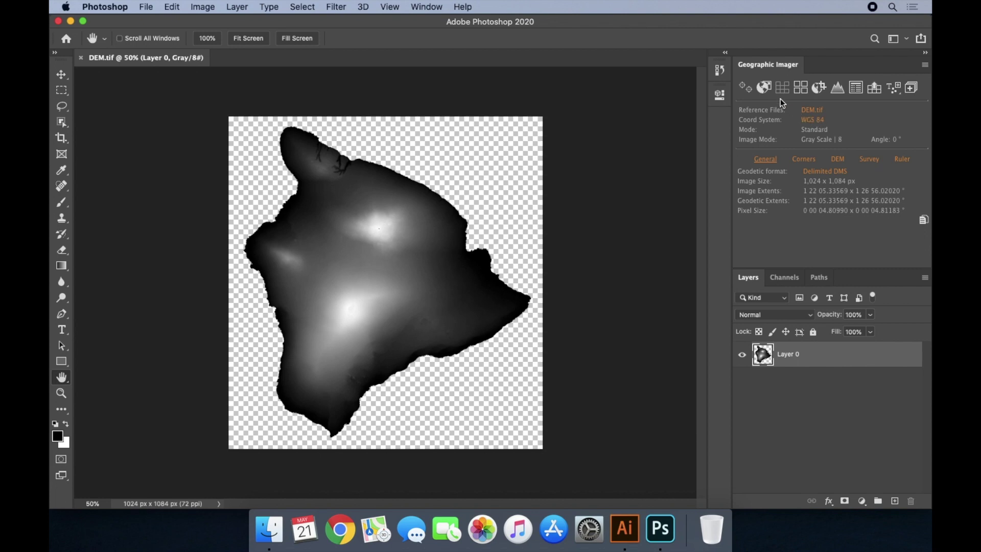
Open Geographic Imager's Transform dialog for DEM.tif
{"action": "left_click", "coordinate": [765, 91]}
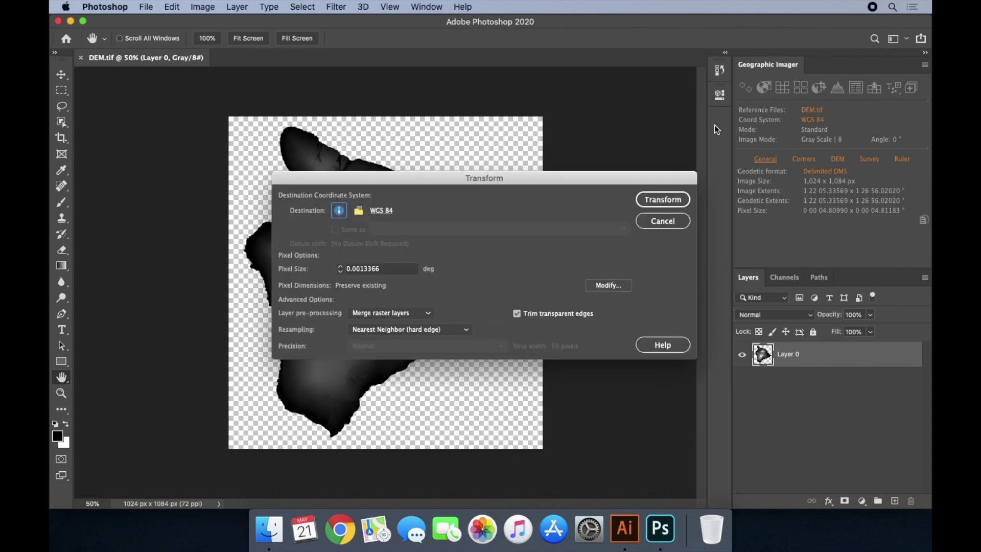
Reproject DEM.tif to NAD83 / UTM zone 4N at 147.796 m pixel size
{"action": "left_click", "coordinate": [391, 212]}
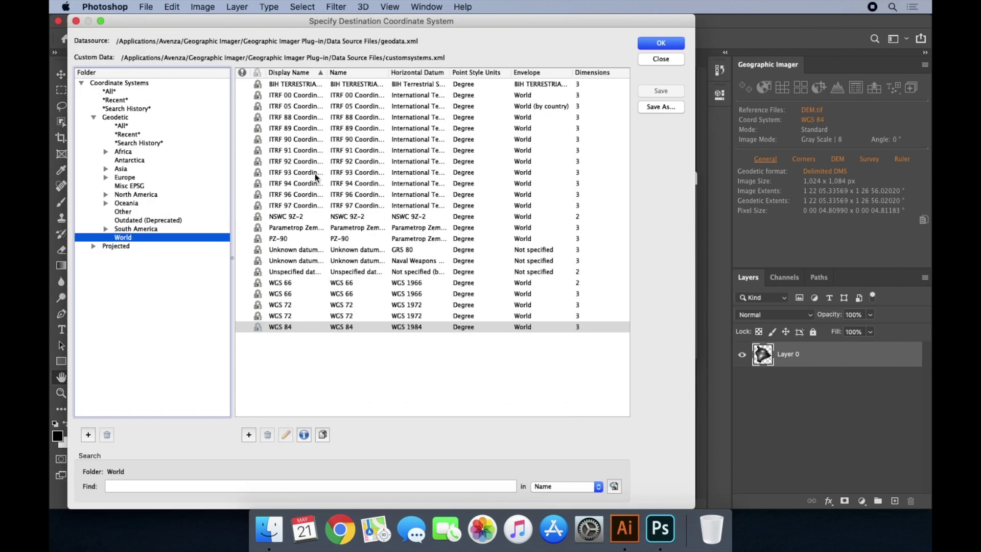
{"action": "left_click", "coordinate": [126, 100]}
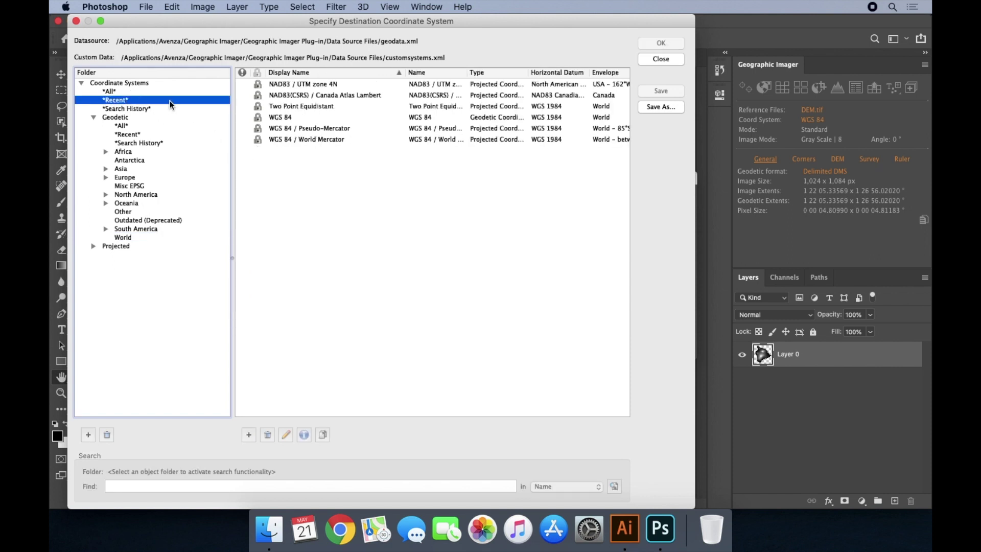
{"action": "left_click", "coordinate": [280, 86]}
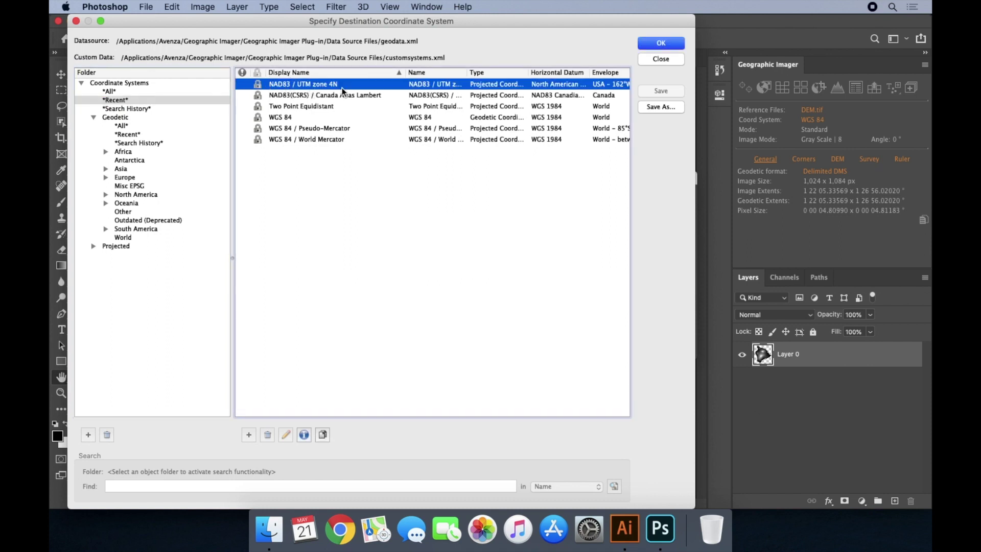
{"action": "left_click", "coordinate": [650, 45]}
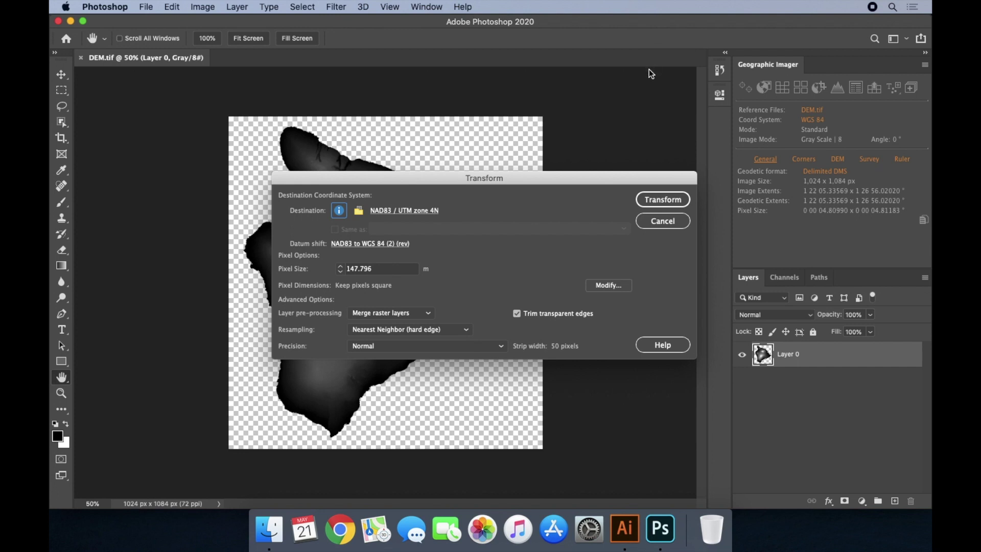
{"action": "left_click", "coordinate": [663, 199]}
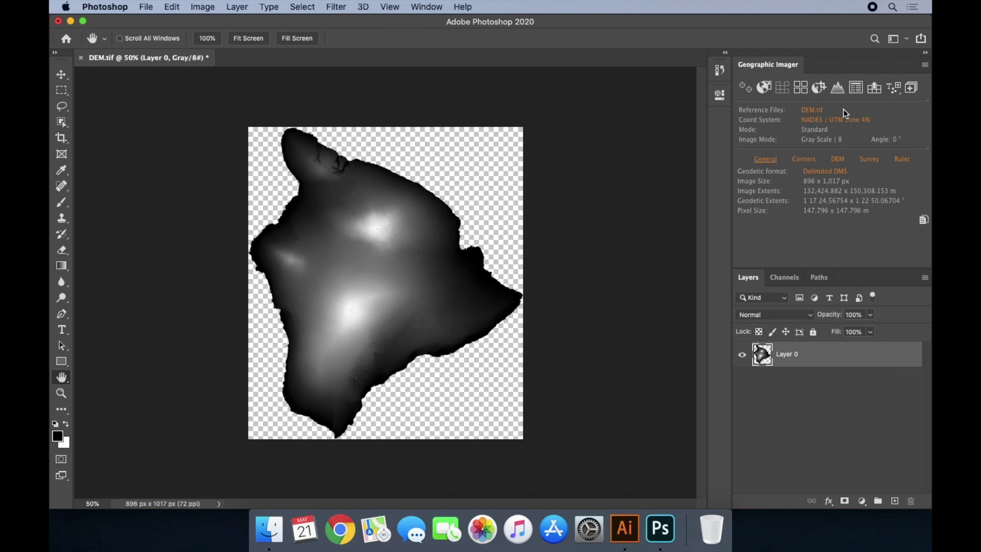
{"action": "left_click", "coordinate": [838, 89]}
{"action": "left_click", "coordinate": [838, 89]}
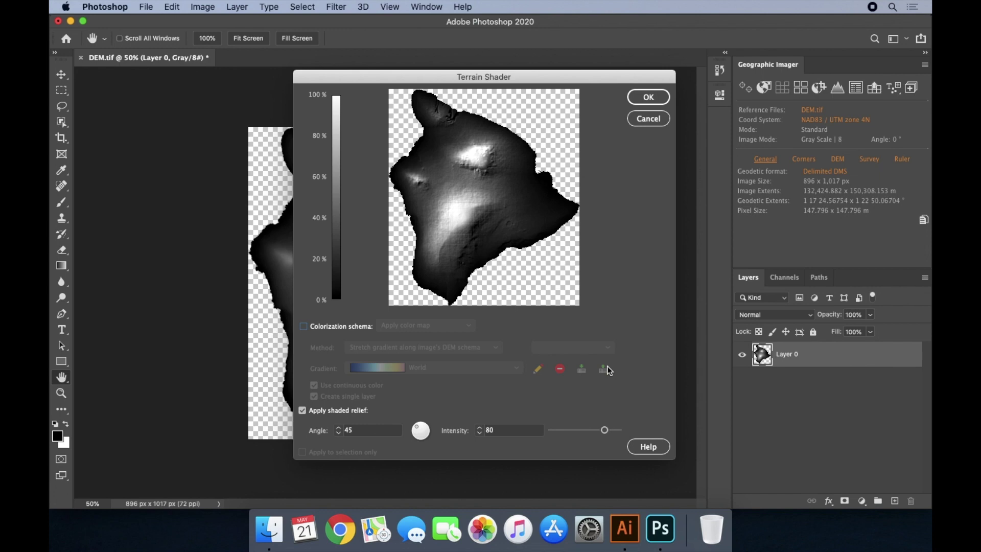
Generate shaded relief with light angle 65 and intensity 78
{"action": "left_click", "coordinate": [605, 432]}
{"action": "mouse_move", "coordinate": [605, 432]}
{"action": "left_mouse_down"}
{"action": "mouse_move", "coordinate": [564, 438]}
{"action": "mouse_move", "coordinate": [598, 438]}
{"action": "left_mouse_up"}
{"action": "mouse_move", "coordinate": [416, 429]}
{"action": "left_mouse_down"}
{"action": "mouse_move", "coordinate": [432, 432]}
{"action": "mouse_move", "coordinate": [413, 445]}
{"action": "mouse_move", "coordinate": [406, 427]}
{"action": "left_mouse_up"}
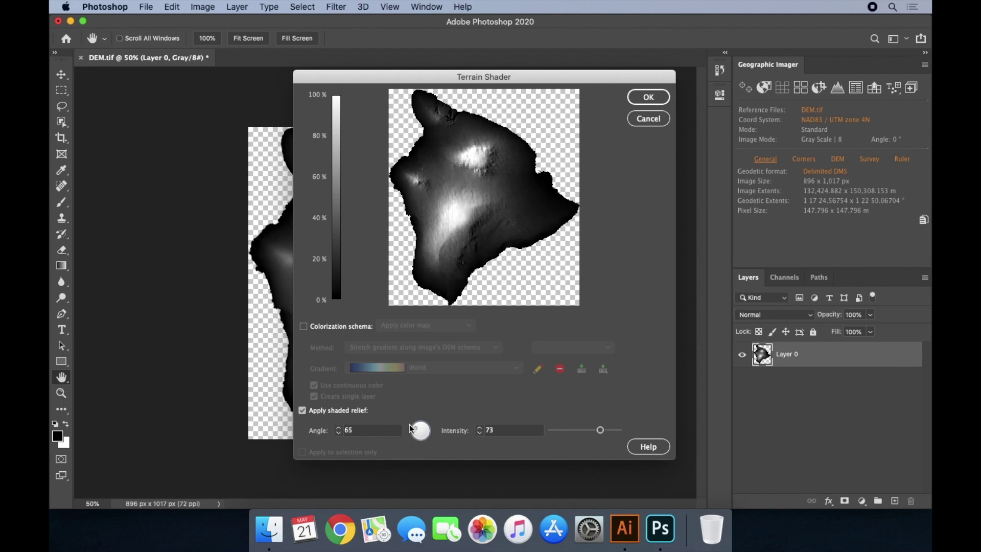
{"action": "left_click", "coordinate": [603, 430]}
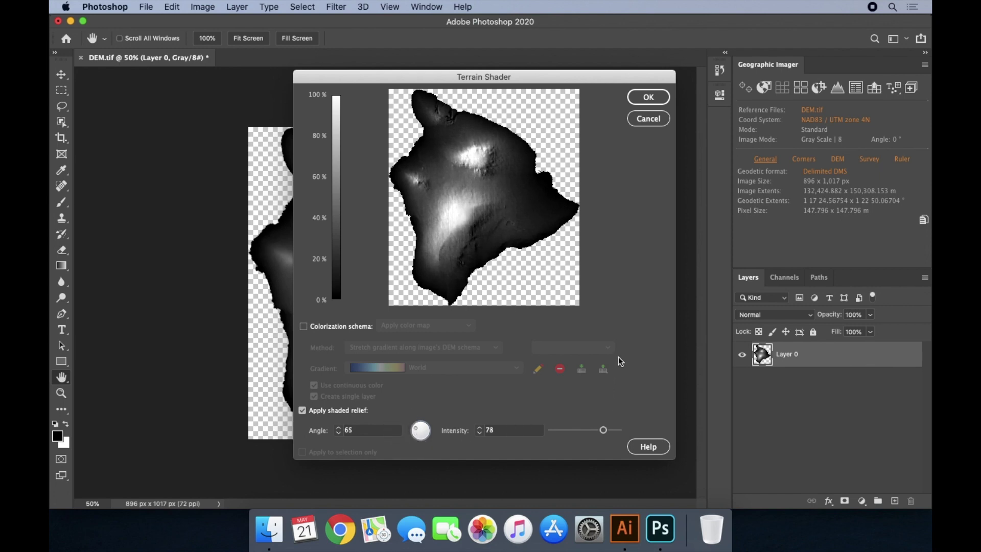
{"action": "left_click", "coordinate": [642, 104]}
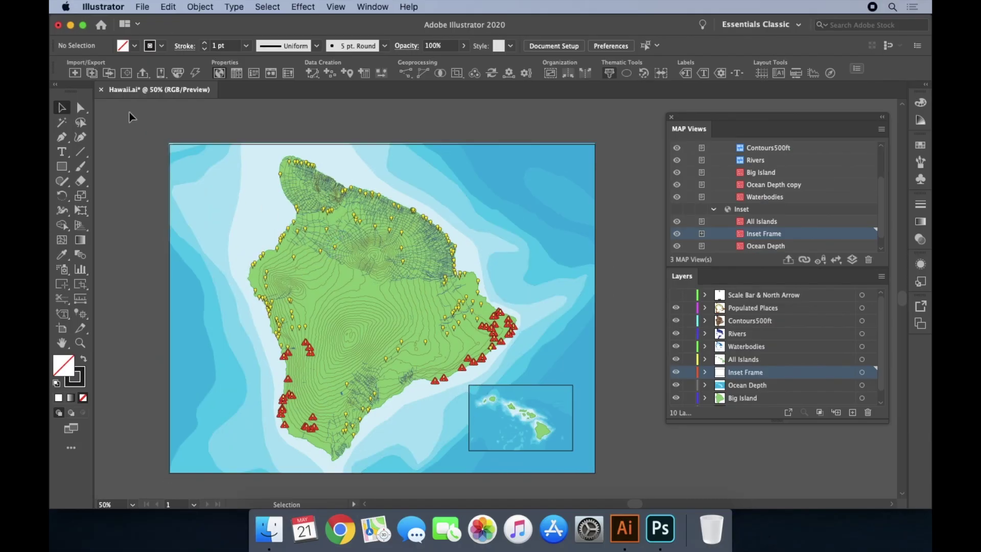
Import DEM_hillshade.tif as an Image layer into the matching Hawaii MAP View
{"action": "left_click", "coordinate": [74, 72]}
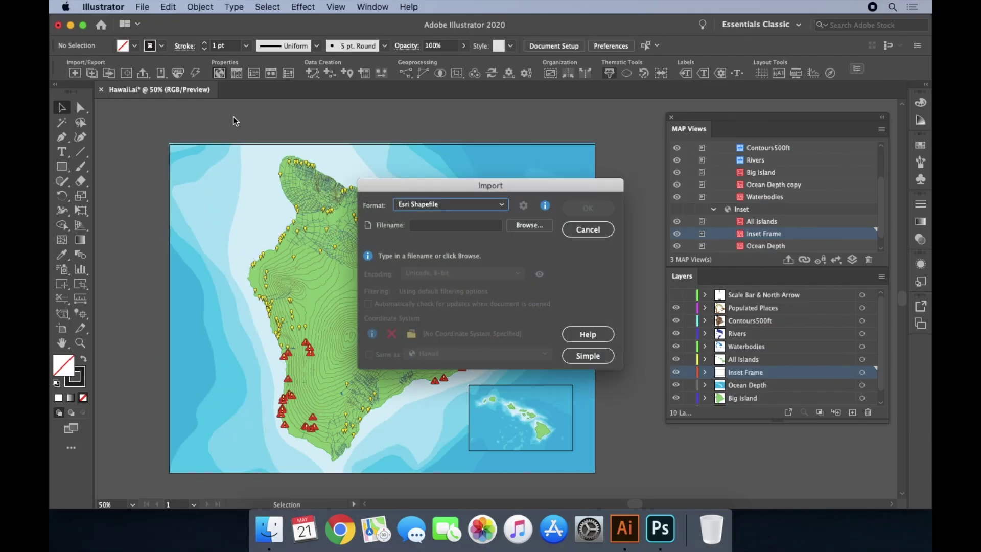
{"action": "left_click", "coordinate": [445, 205]}
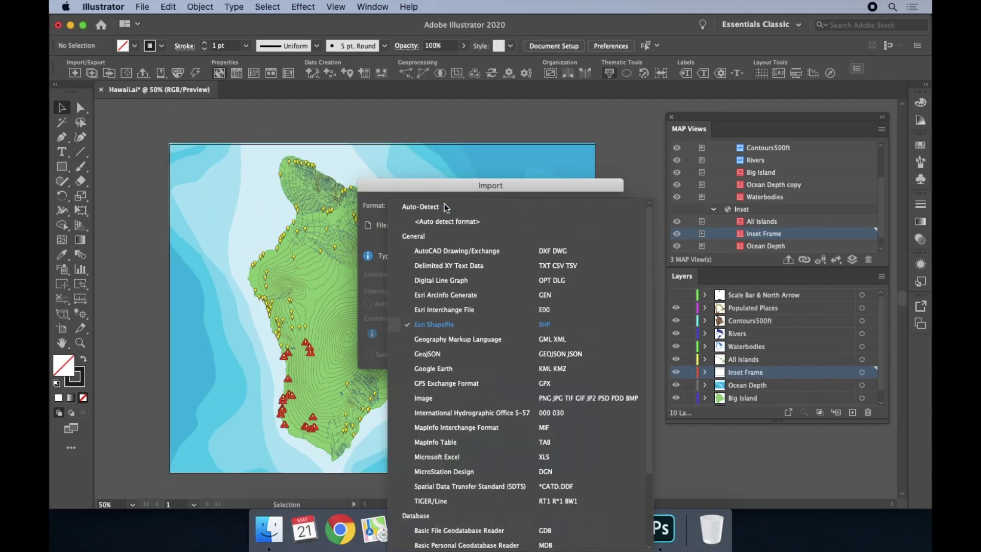
{"action": "left_click", "coordinate": [439, 402]}
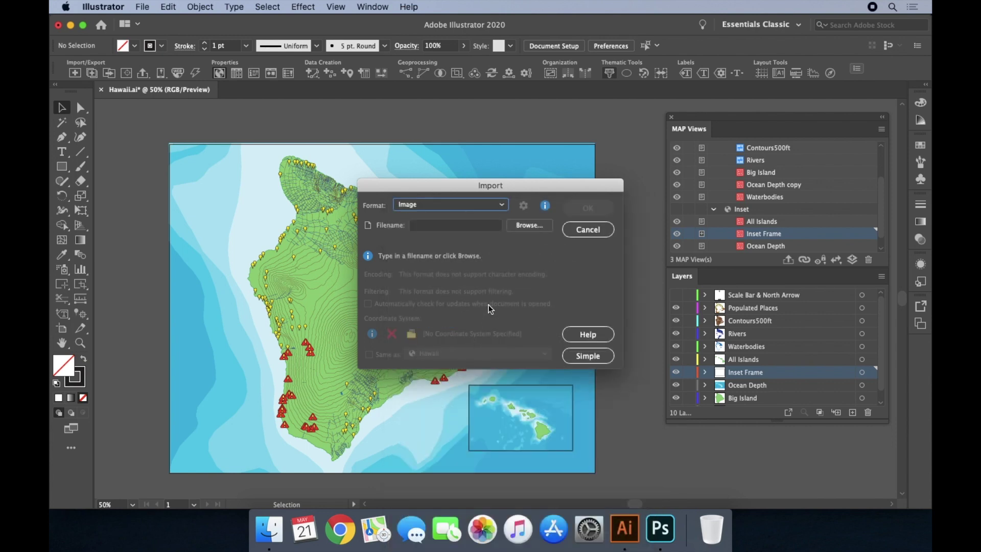
{"action": "left_click", "coordinate": [514, 229]}
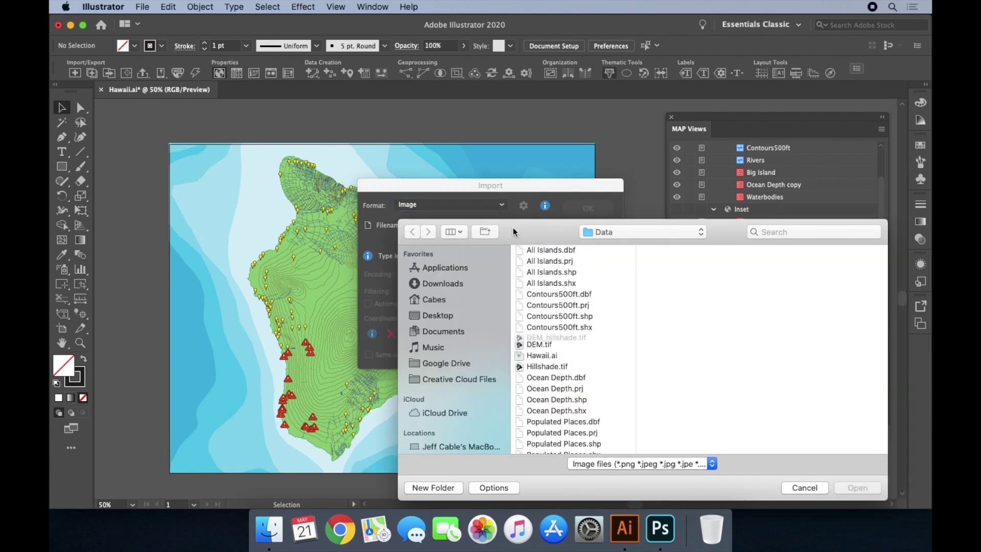
{"action": "left_click", "coordinate": [563, 339]}
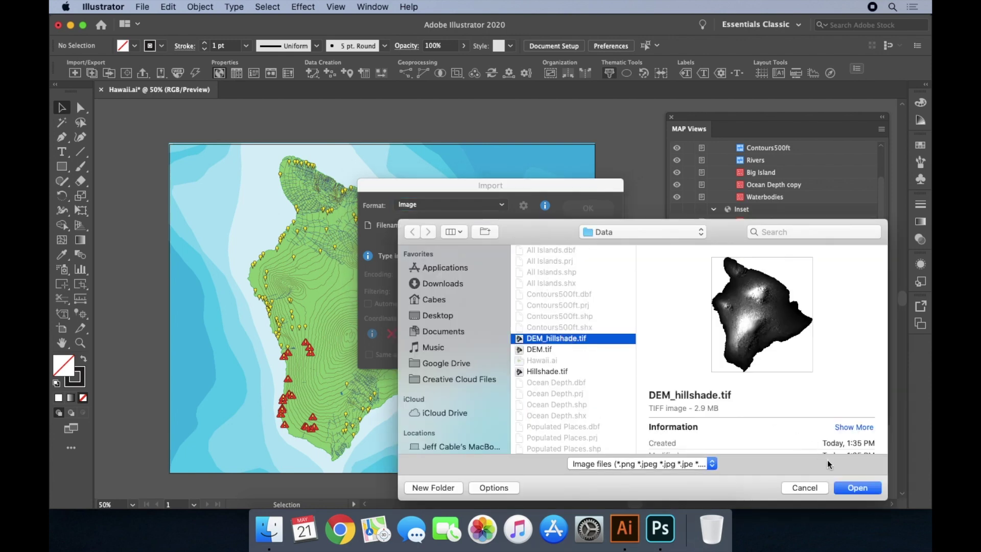
{"action": "left_click", "coordinate": [857, 488]}
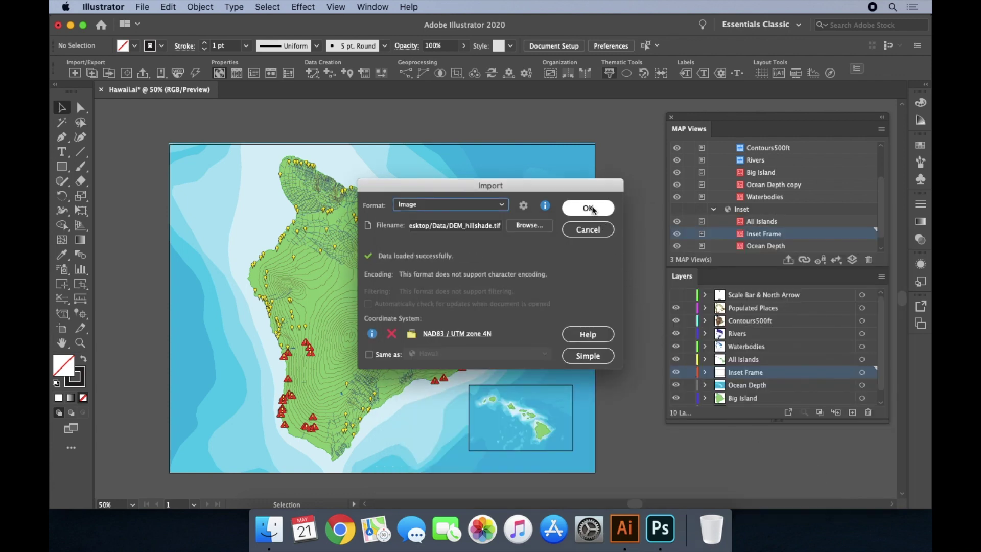
{"action": "left_click", "coordinate": [588, 208]}
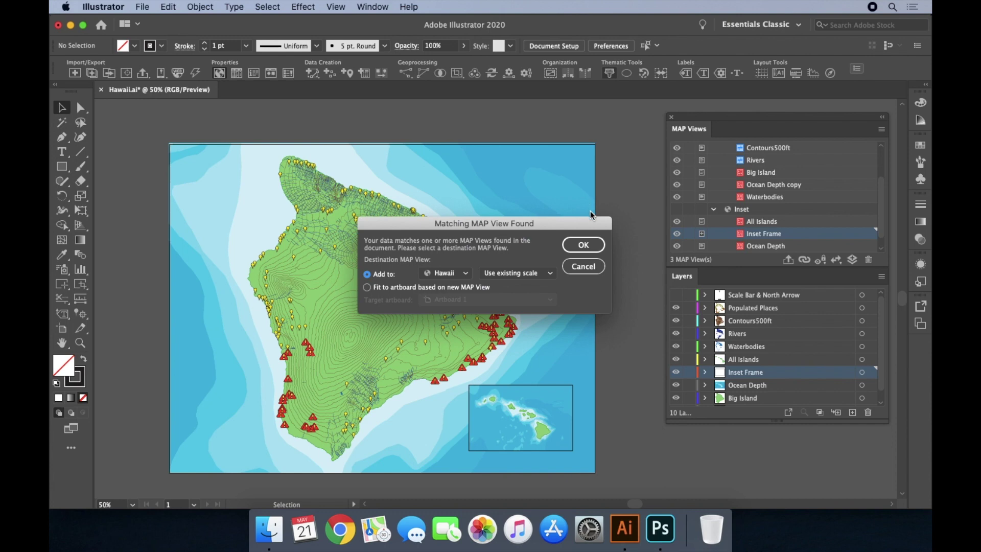
{"action": "left_click", "coordinate": [583, 245]}
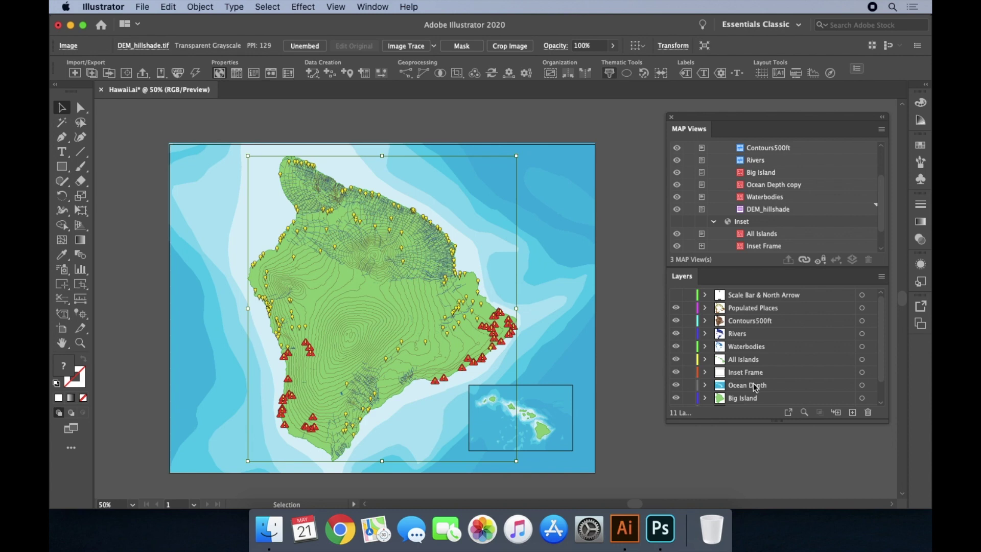
Set the Big Island layer's artwork to 75% opacity so the hillshade shows through, then deselect
{"action": "left_click", "coordinate": [862, 398]}
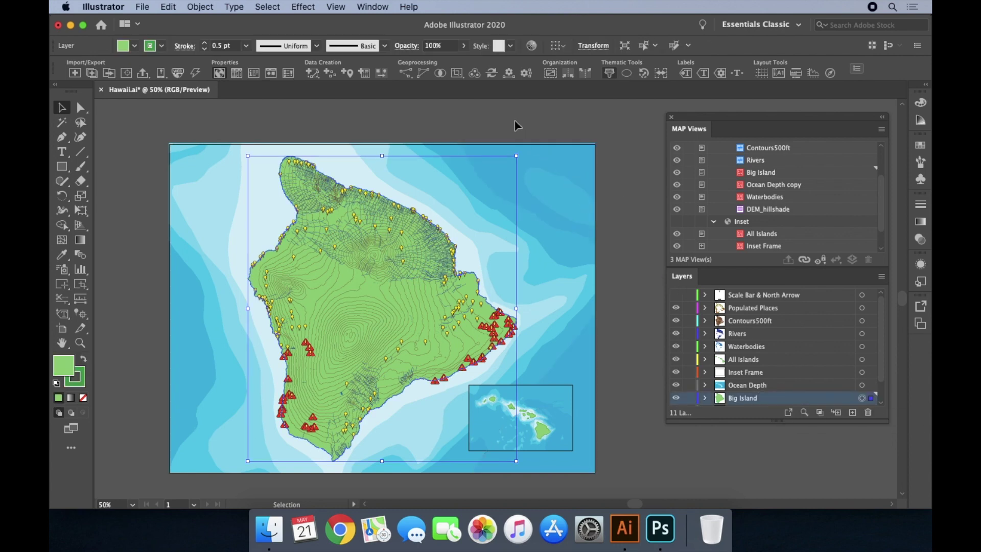
{"action": "left_click", "coordinate": [464, 46]}
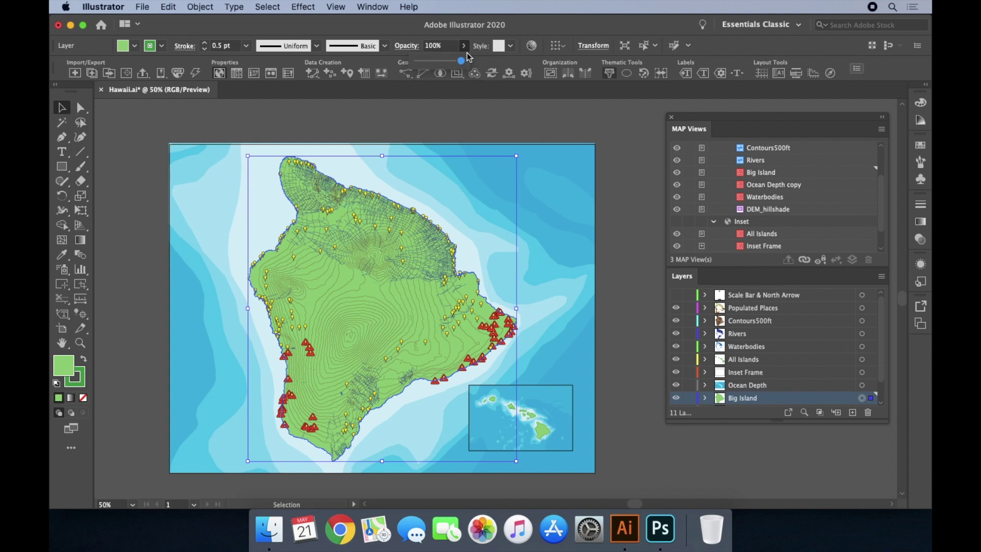
{"action": "left_click_drag", "start_coordinate": [461, 61], "coordinate": [452, 65]}
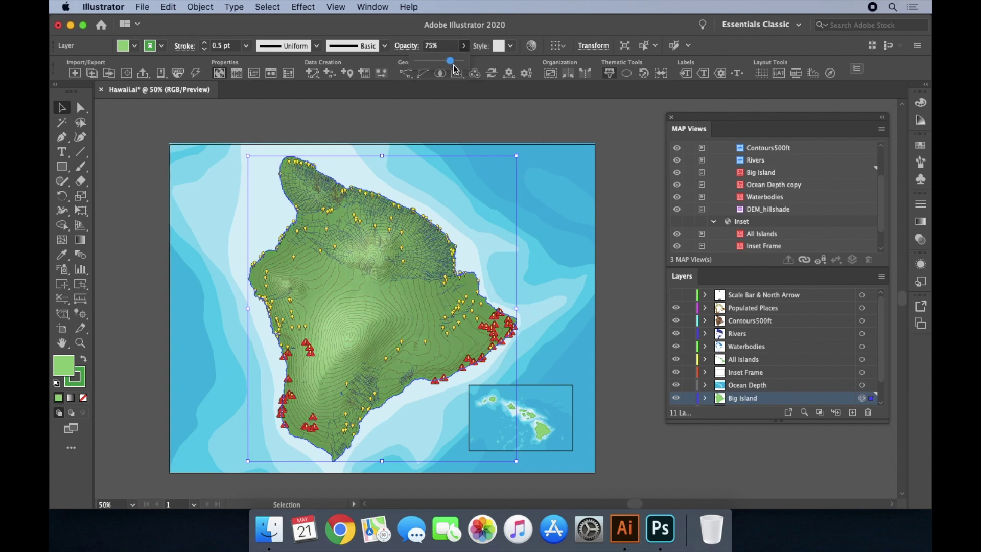
{"action": "left_click", "coordinate": [462, 121]}
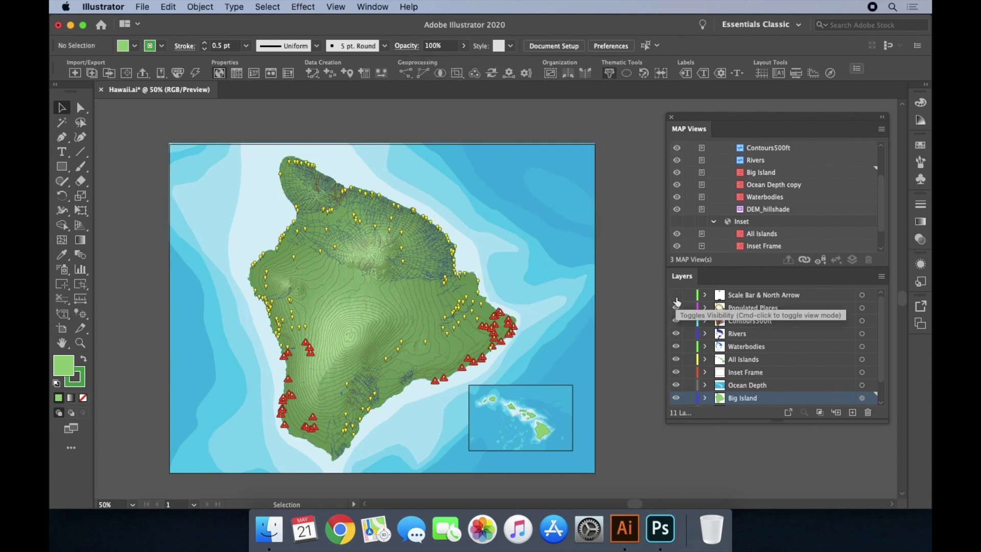
Turn on the Scale Bar & North Arrow layer and show the MAPublisher export options
{"action": "left_click", "coordinate": [675, 295]}
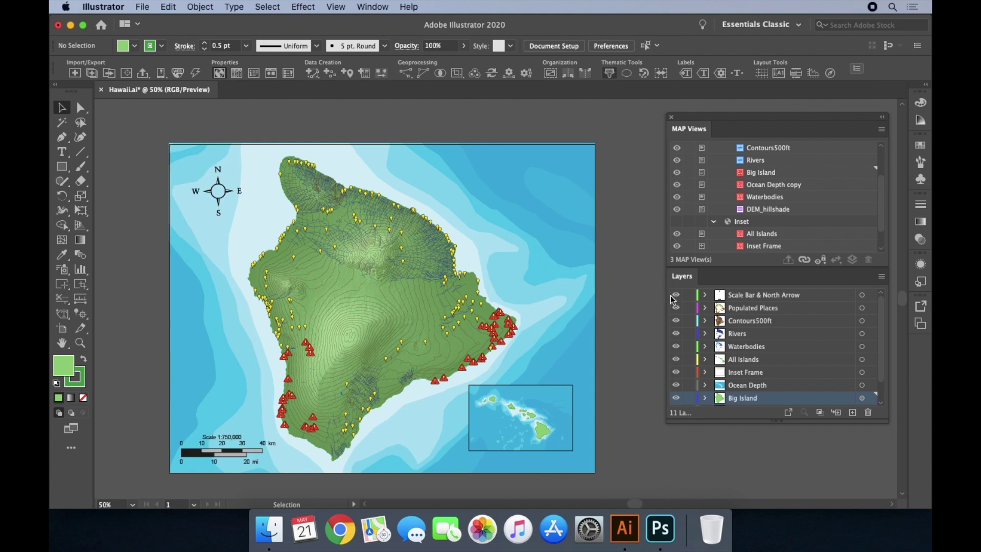
{"action": "left_click", "coordinate": [144, 75]}
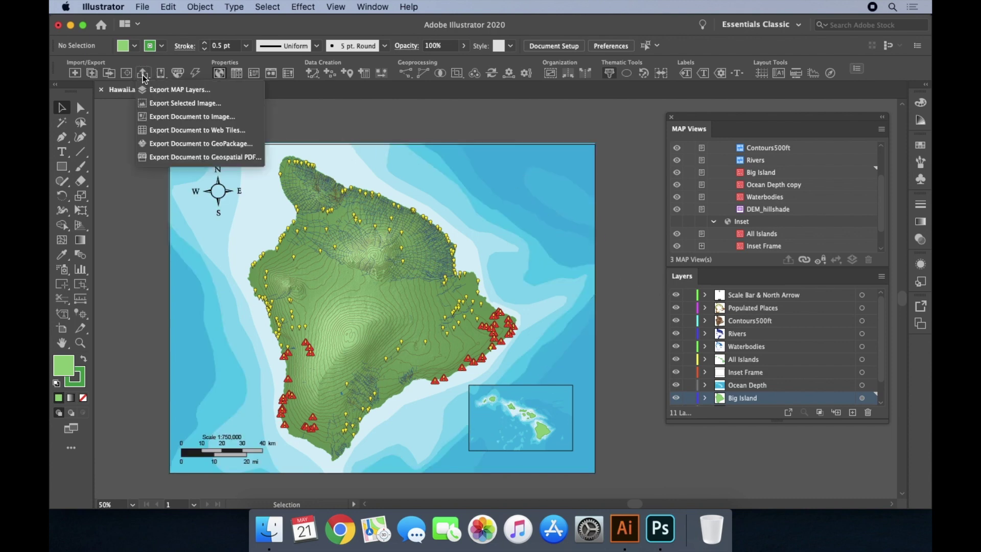